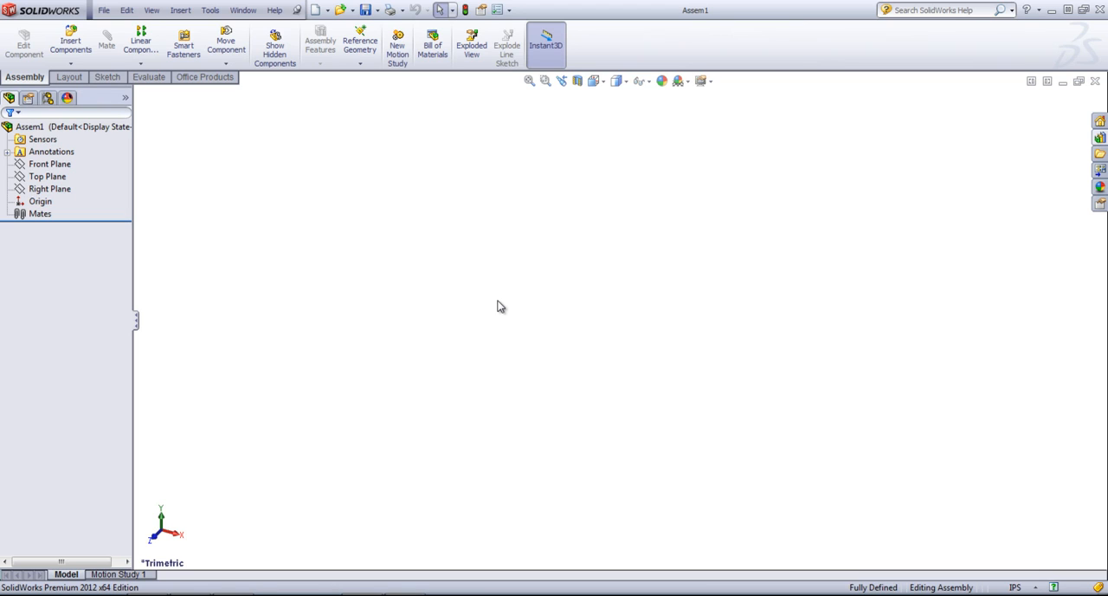
Step: Activate the SolidWorks Toolbox and SolidWorks Toolbox Browser add-ins without loading them at start-up
left_click(511, 9)
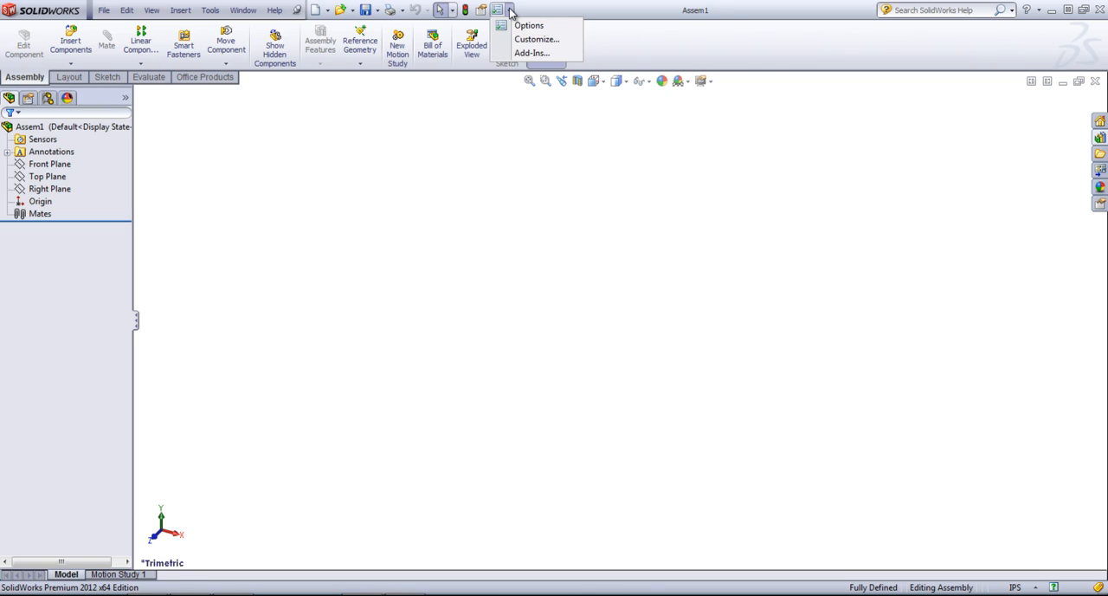
left_click(530, 53)
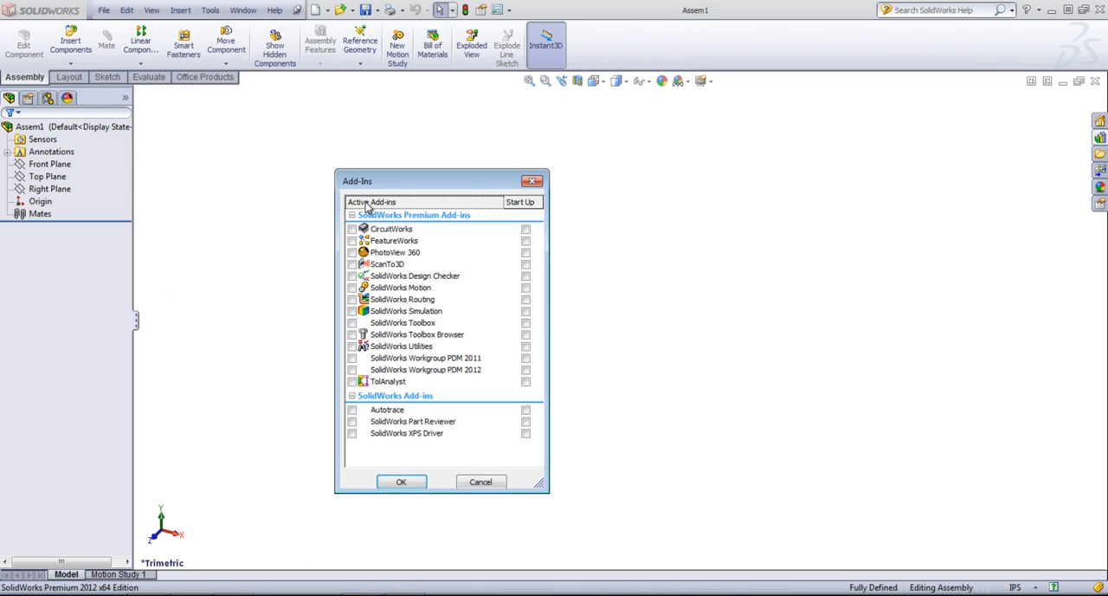
left_click(352, 334)
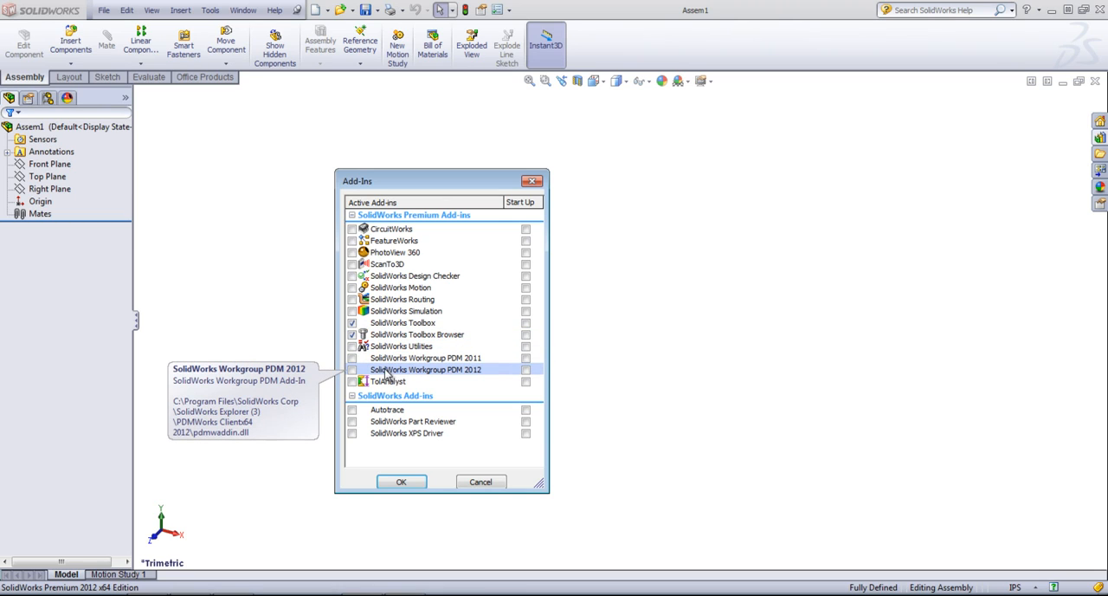
left_click(526, 324)
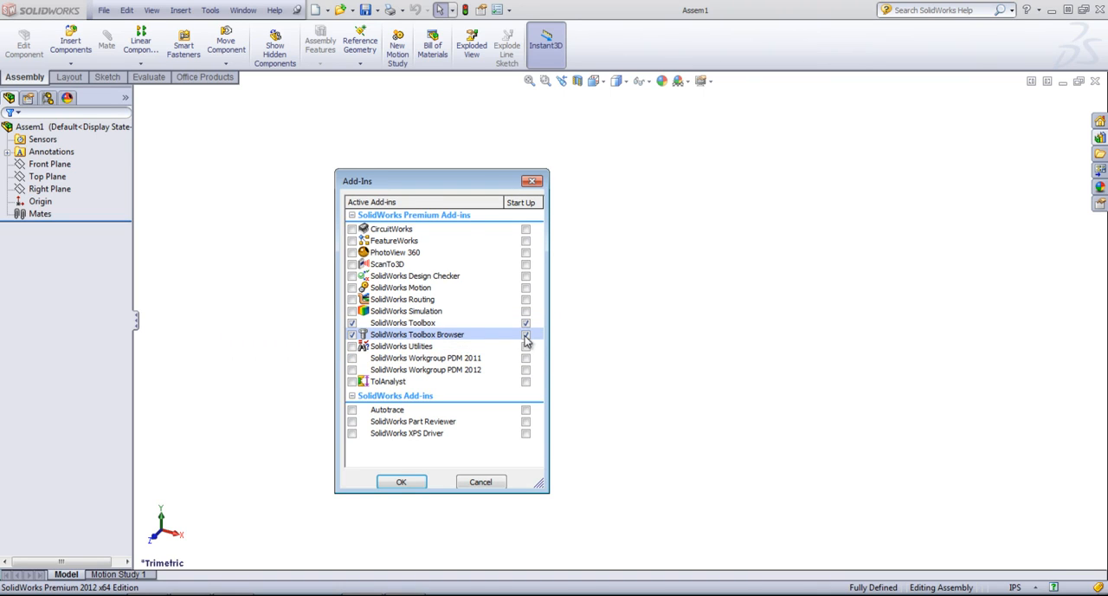
left_click(526, 323)
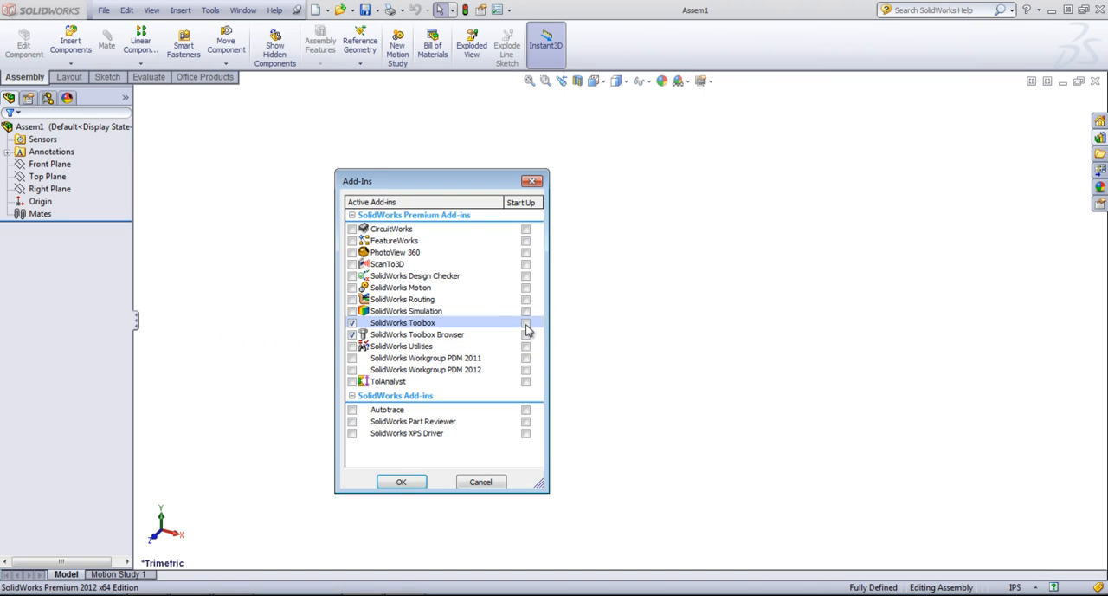
left_click(402, 482)
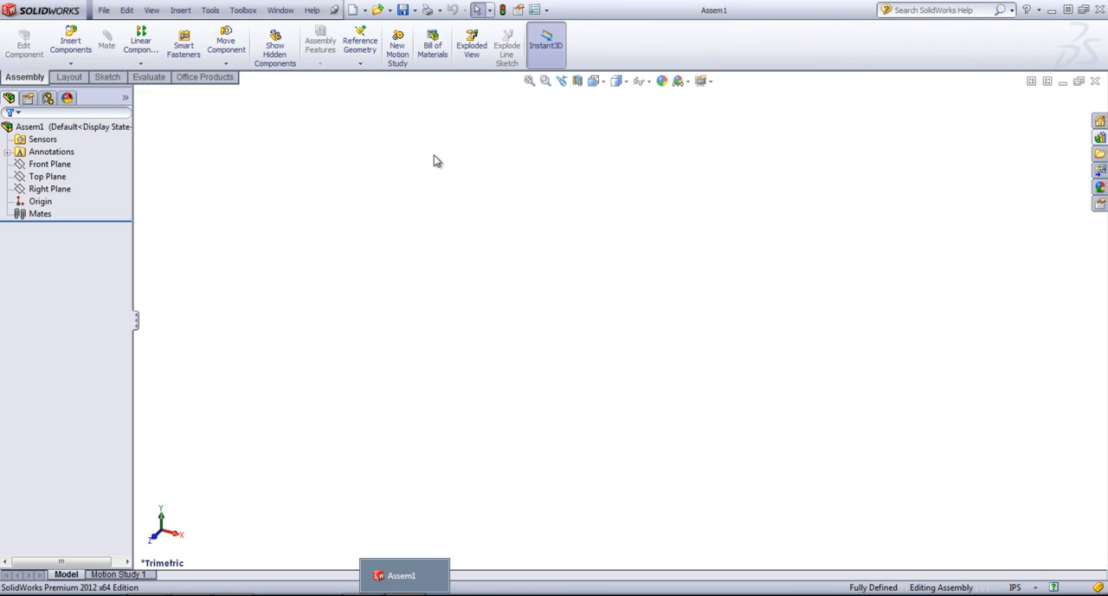
Step: View the Toolbox Bearing Calculator and close it without calculating anything
left_click(238, 13)
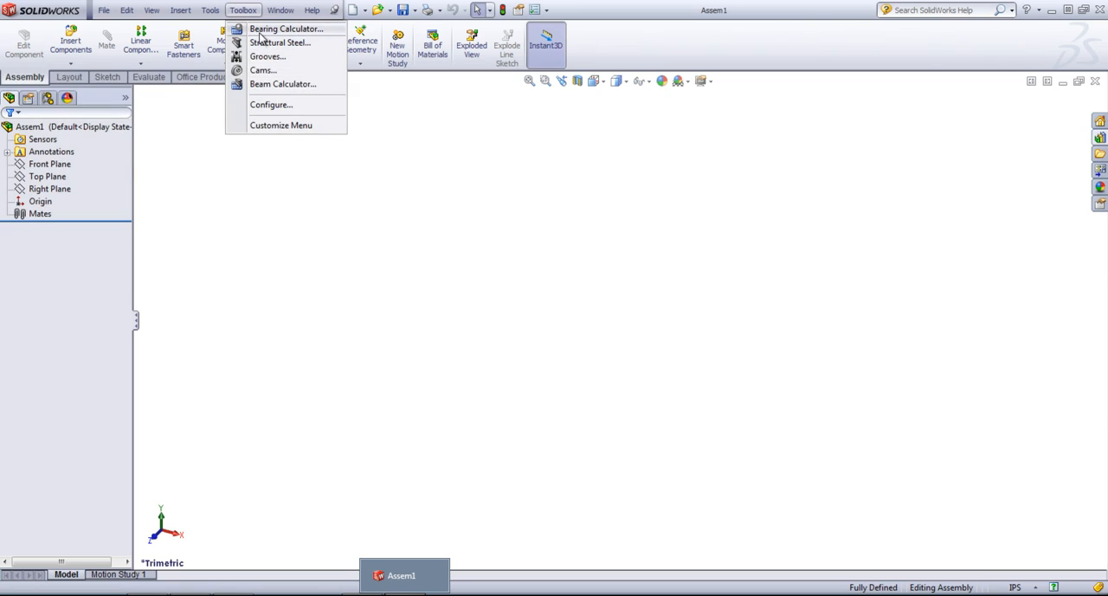
left_click(263, 42)
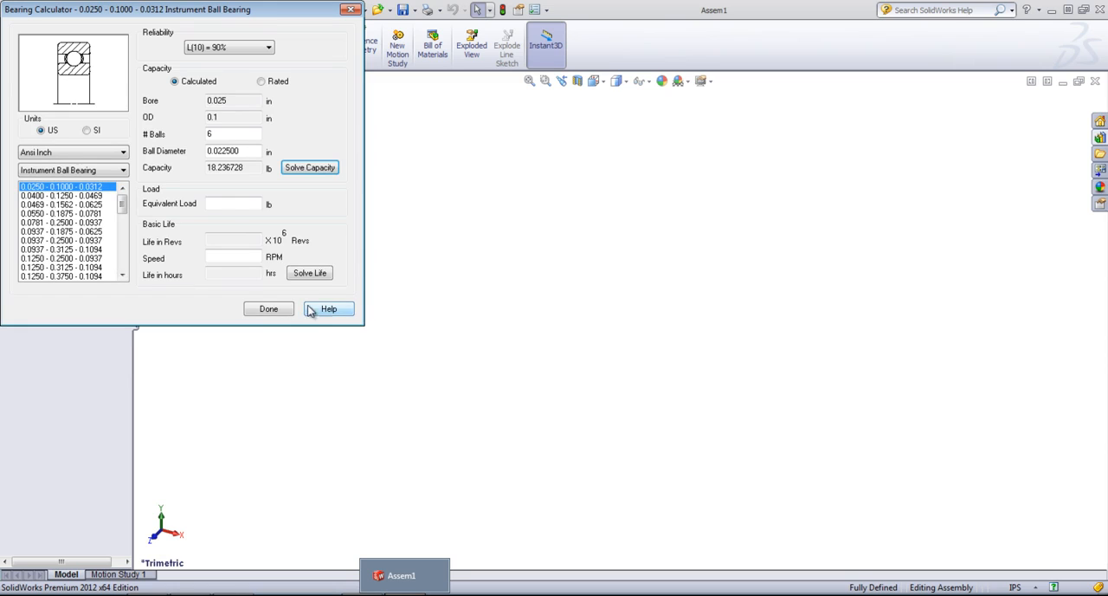
left_click(272, 310)
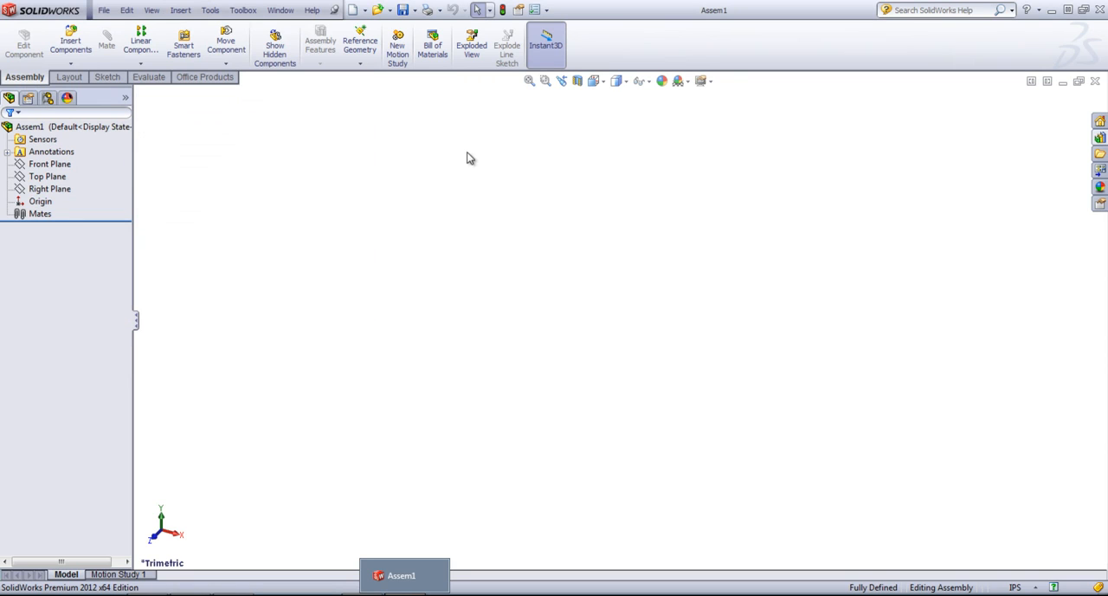
Step: Open the Toolbox configuration and go to its Hole Wizard standards
left_click(244, 11)
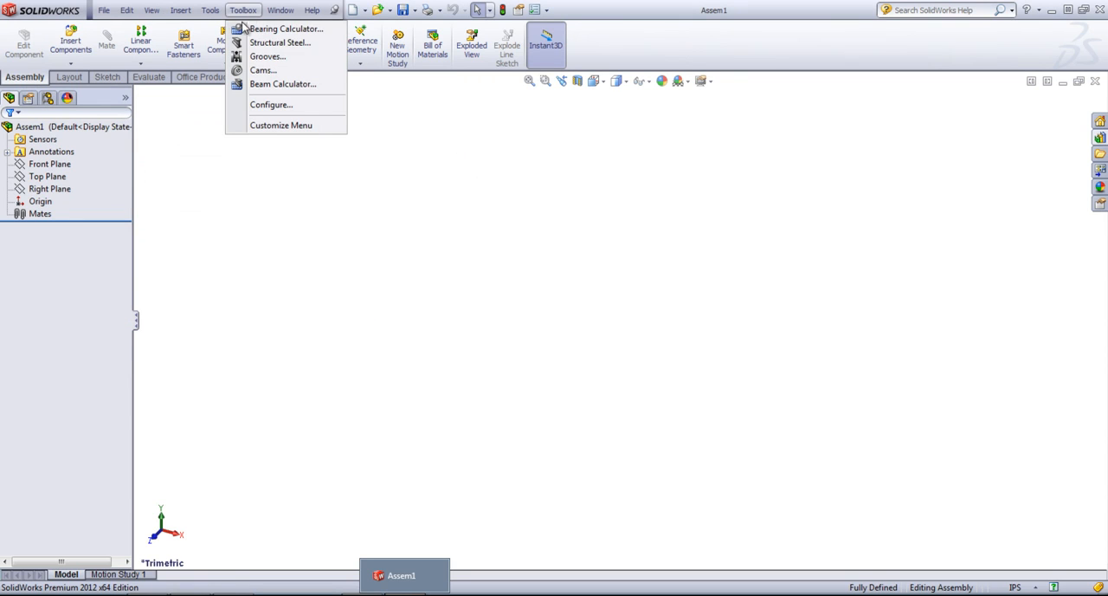
left_click(260, 106)
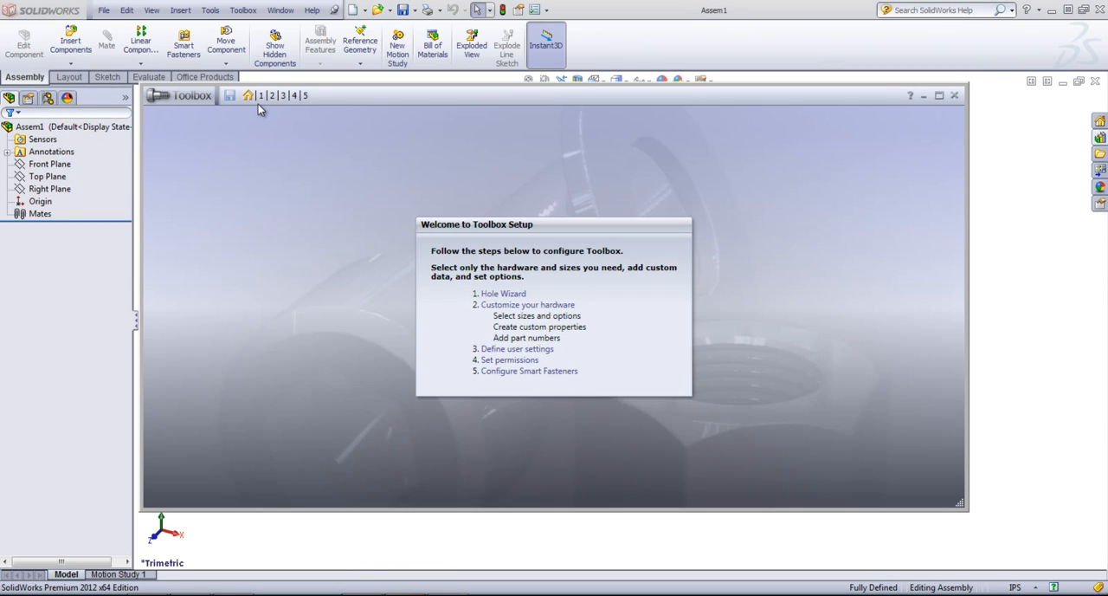
left_click(504, 295)
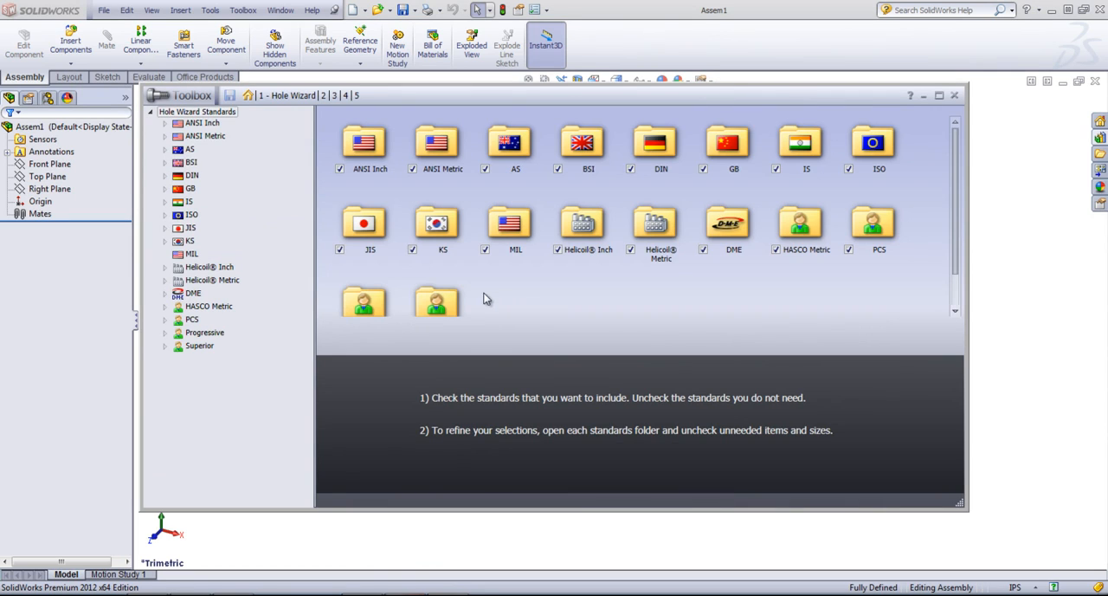
scroll(484, 299, "down", 1)
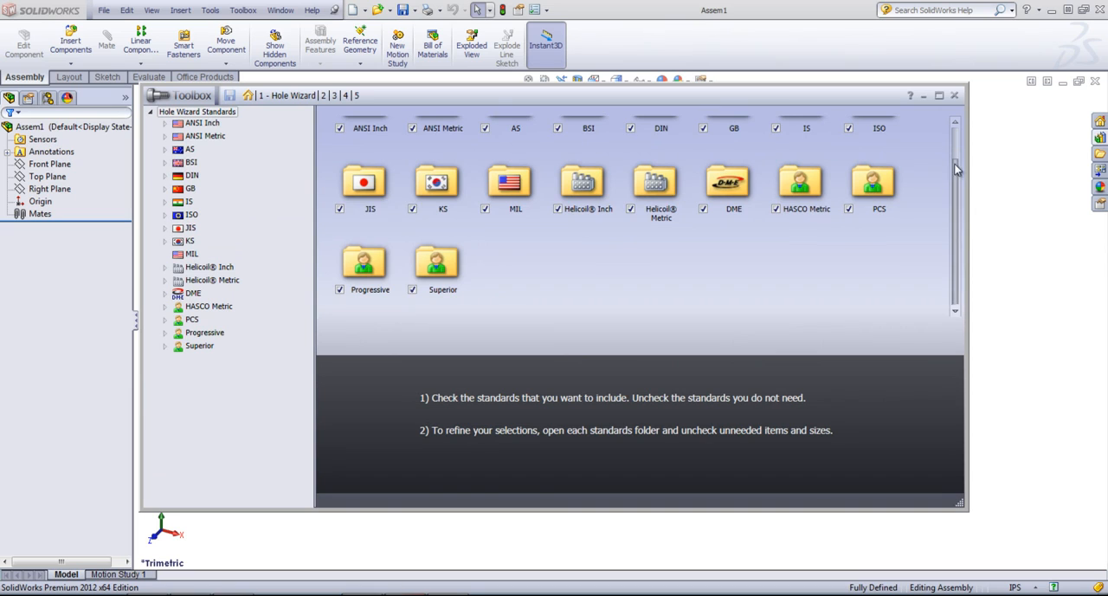
mouse_move(957, 186)
left_mouse_down()
mouse_move(963, 132)
mouse_move(953, 200)
left_mouse_up()
double_click(413, 297)
left_click(187, 124)
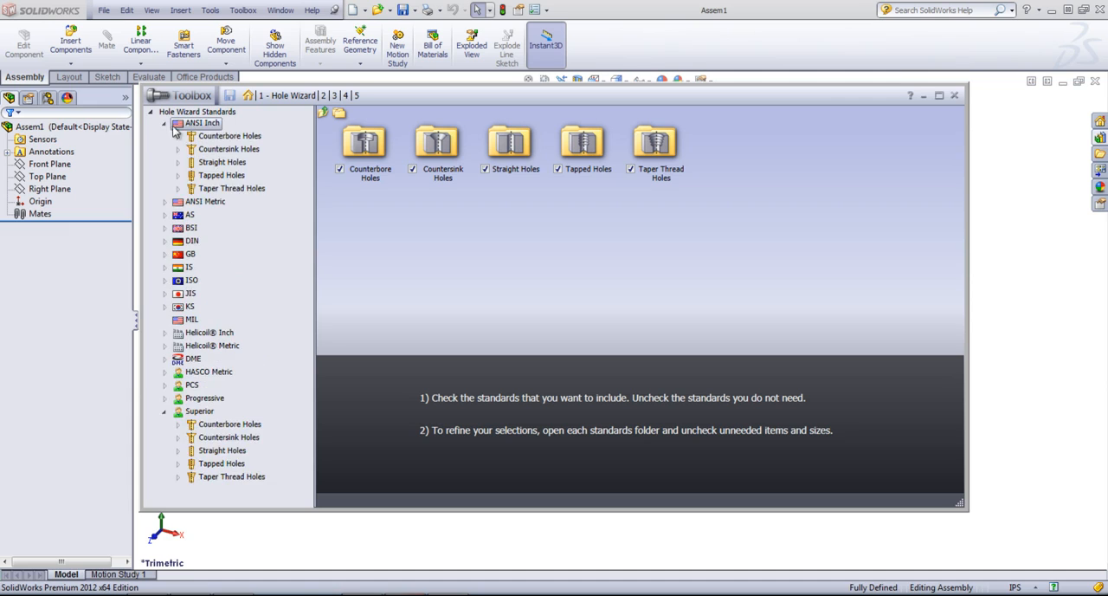
left_click(166, 124)
left_click(187, 113)
Step: Exclude the Superior, Progressive, PCS, HASCO Metric and DME standards from the Hole Wizard
left_click(412, 289)
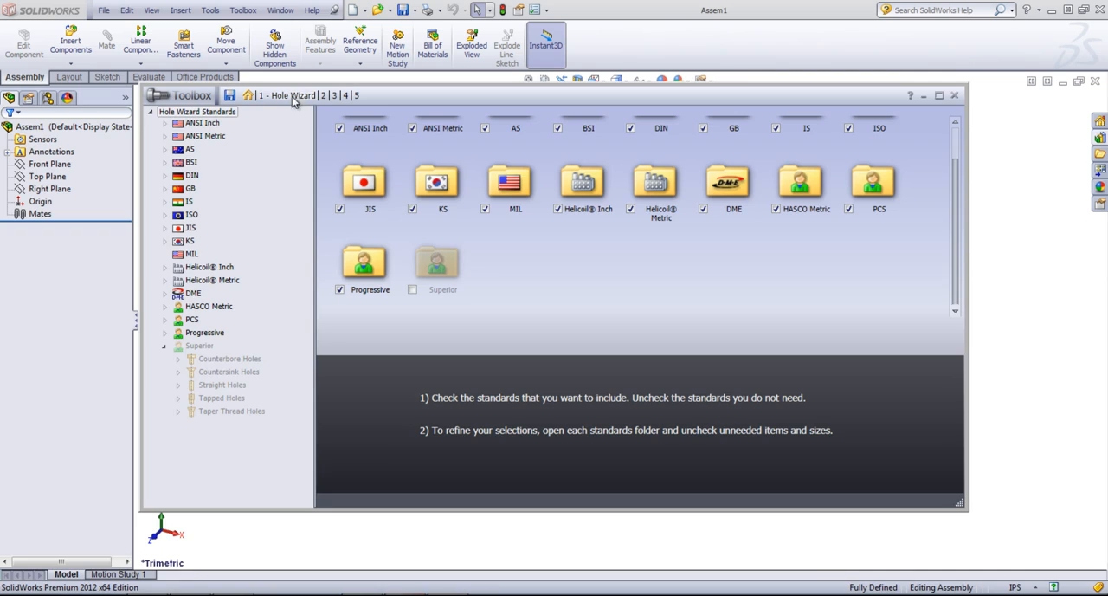
left_click(340, 289)
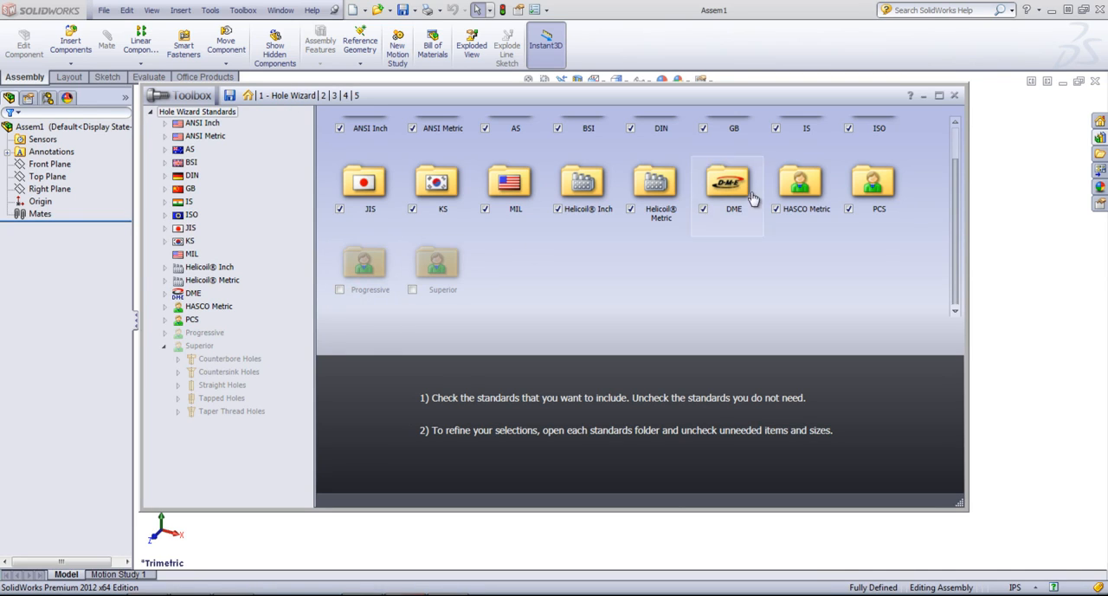
left_click(848, 208)
left_click(776, 208)
left_click(702, 208)
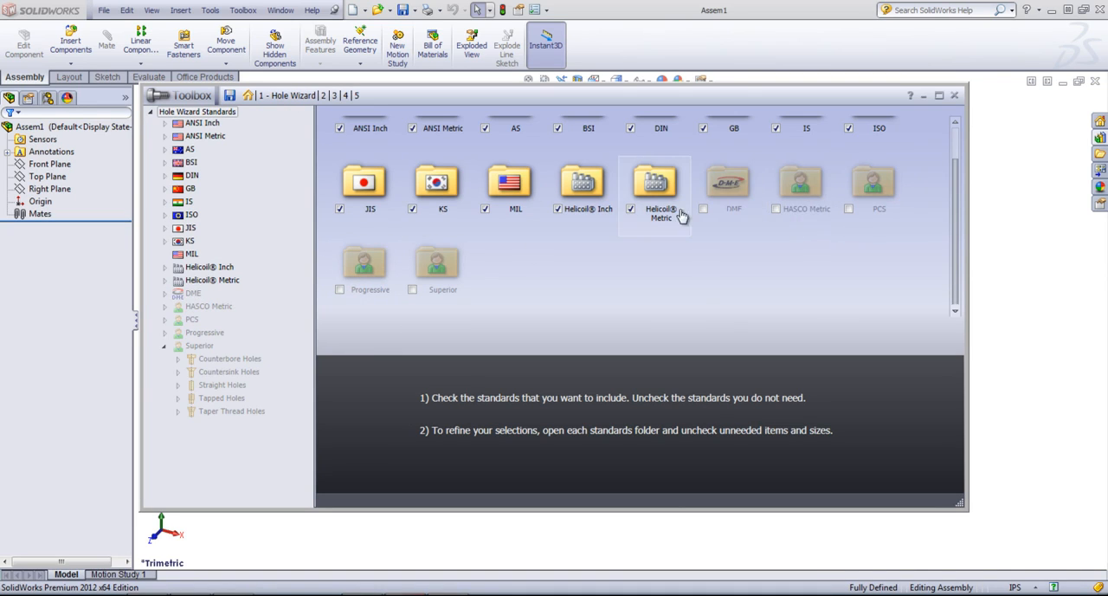
Step: Exclude the Helicoil Metric, Helicoil Inch, MIL, KS and JIS standards from the Hole Wizard
left_click(630, 208)
left_click(557, 208)
left_click(485, 208)
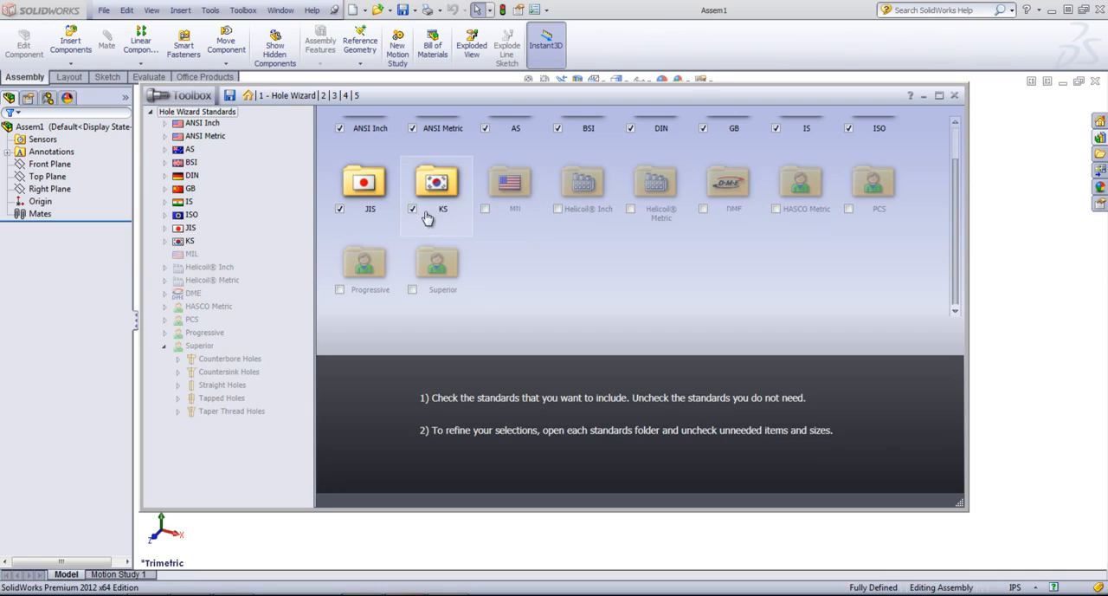
left_click(412, 208)
double_click(346, 217)
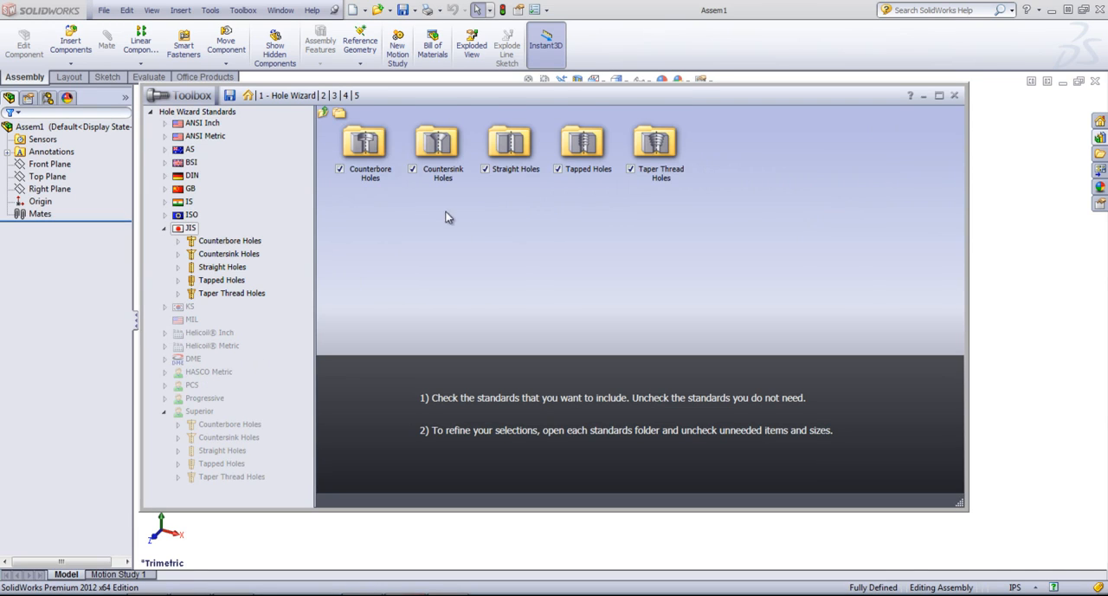
left_click(198, 112)
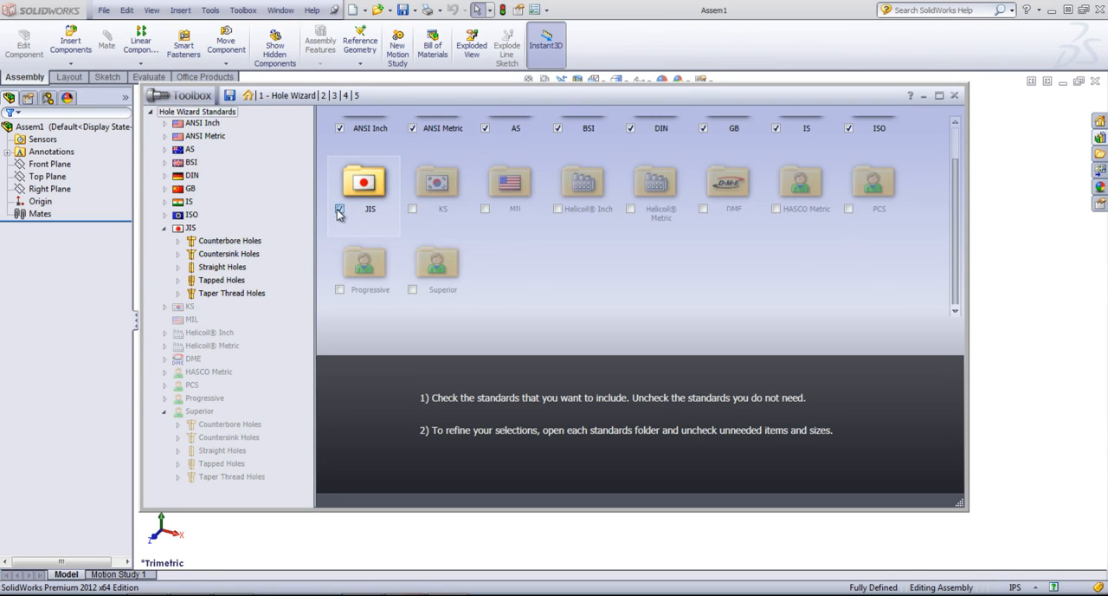
Step: Exclude the AS, BSI, DIN, GB, IS and ISO standards, keeping ANSI Inch and ANSI Metric enabled
scroll(390, 217, "up", 1)
left_click(413, 169)
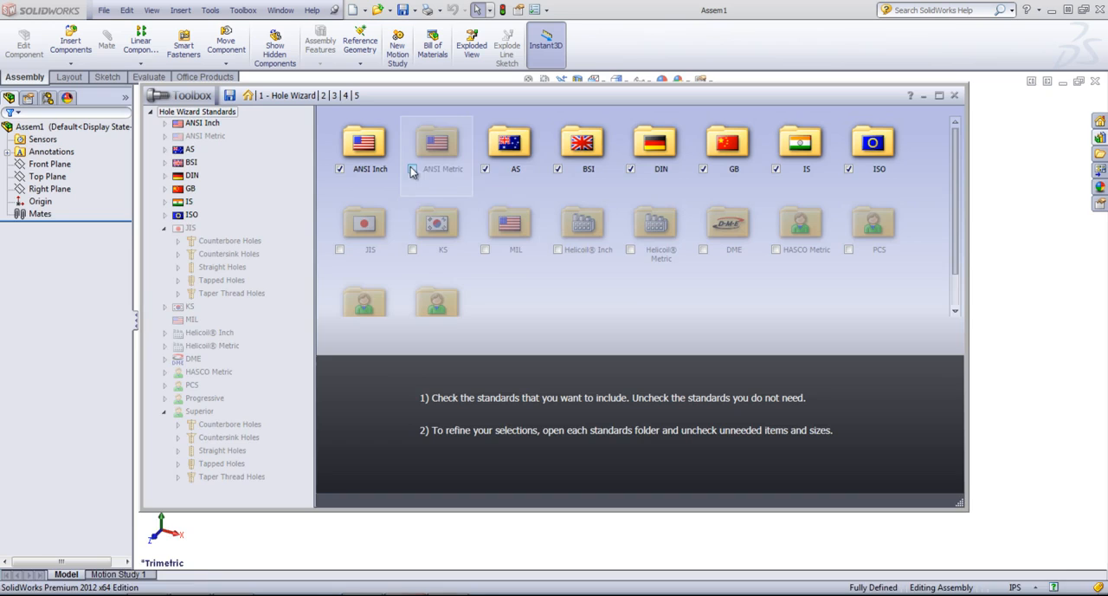
left_click(486, 169)
left_click(559, 169)
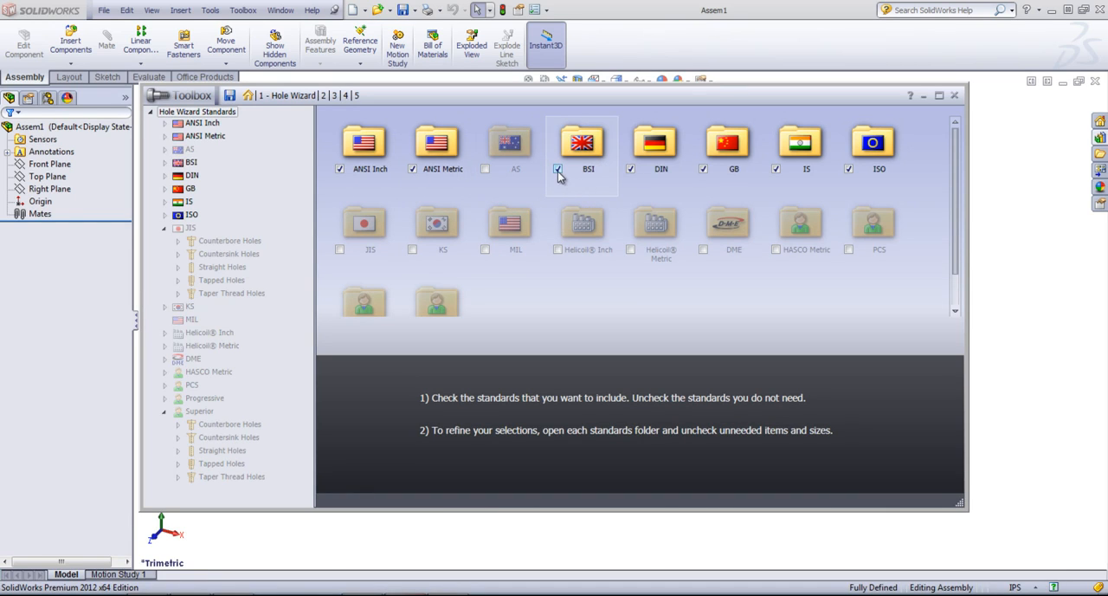
double_click(633, 171)
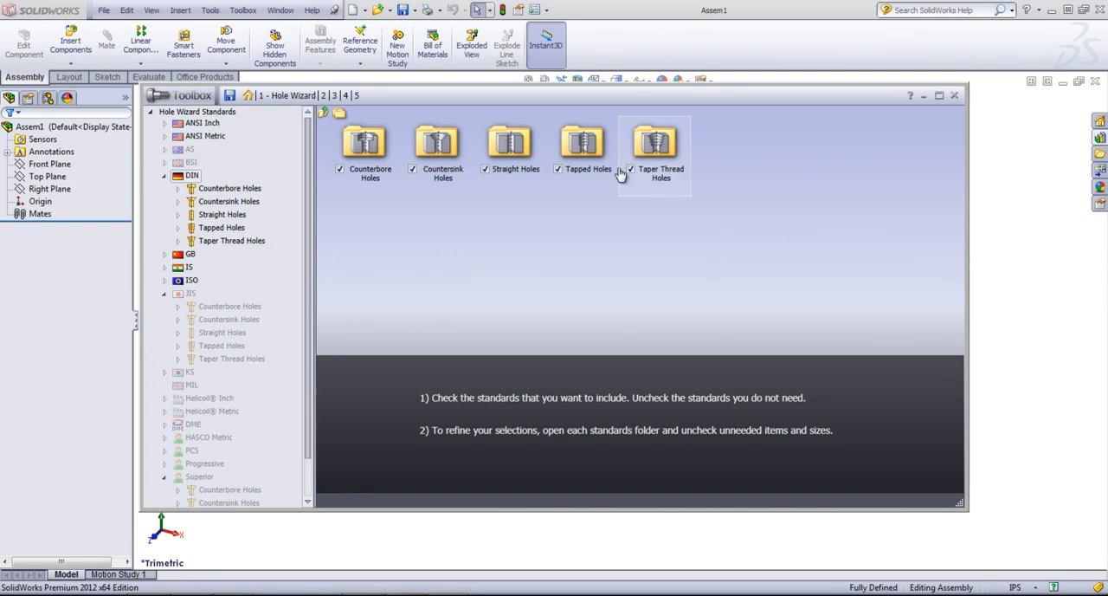
left_click(214, 112)
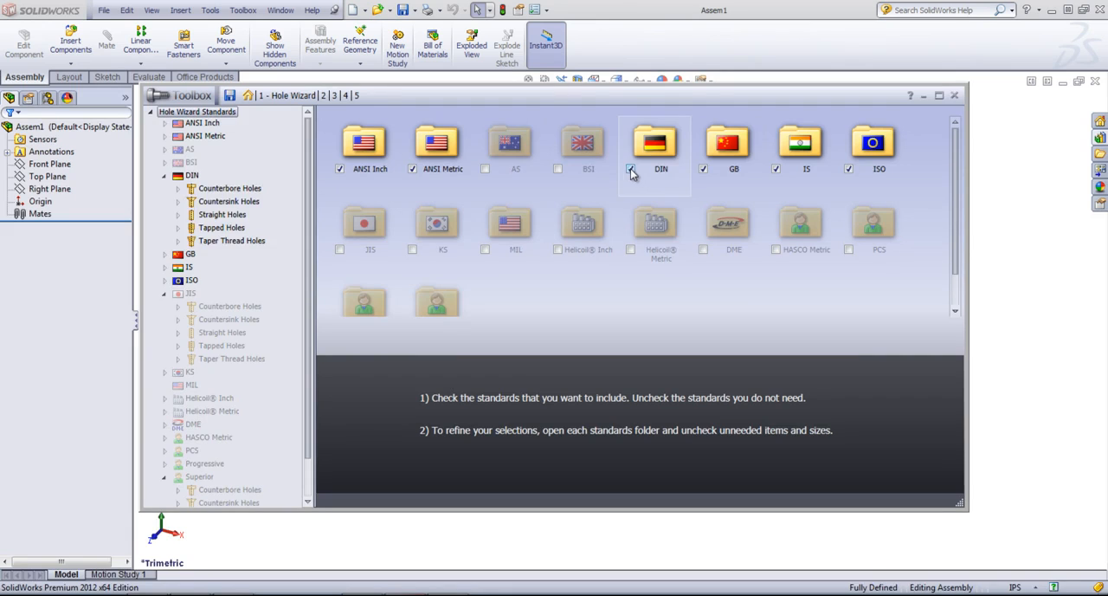
left_click(631, 169)
left_click(703, 170)
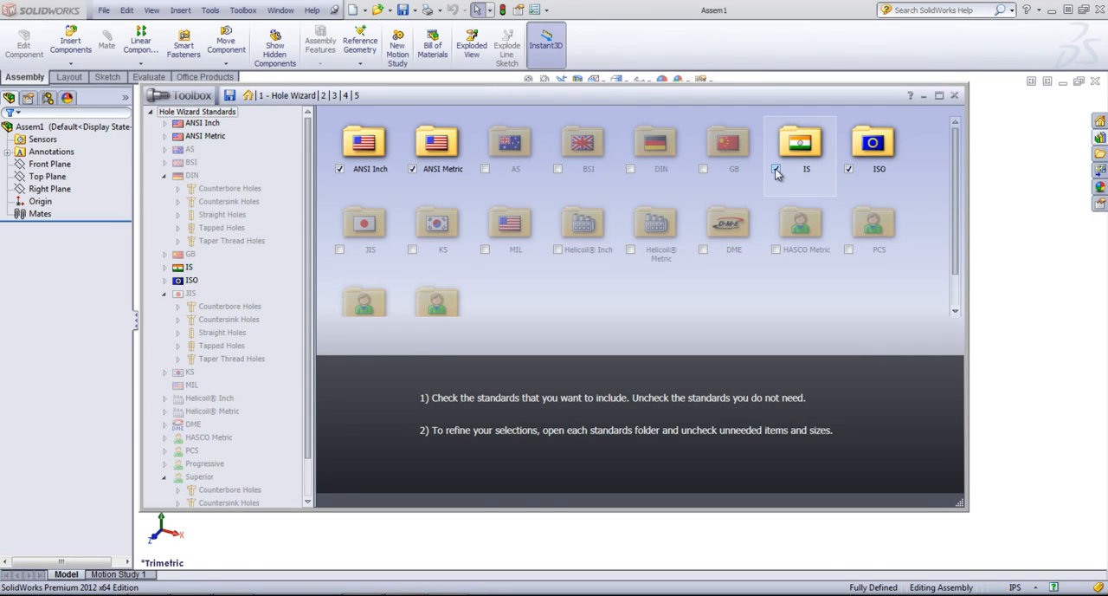
left_click(775, 169)
left_click(849, 170)
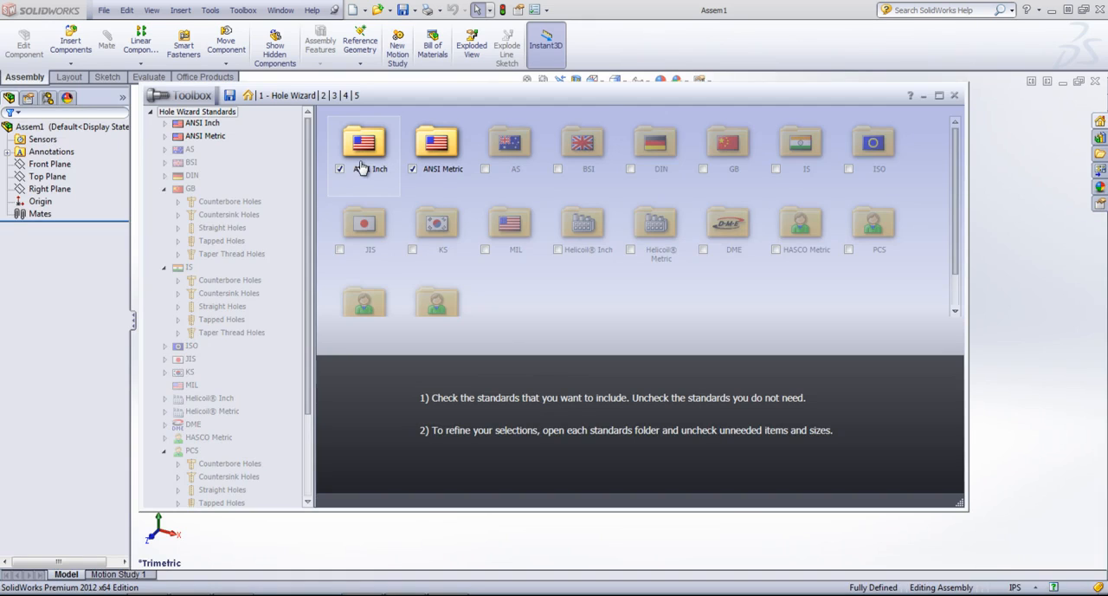
Step: Open the Flat Head Screw (100) entry among the ANSI Inch countersink holes
left_click(190, 124)
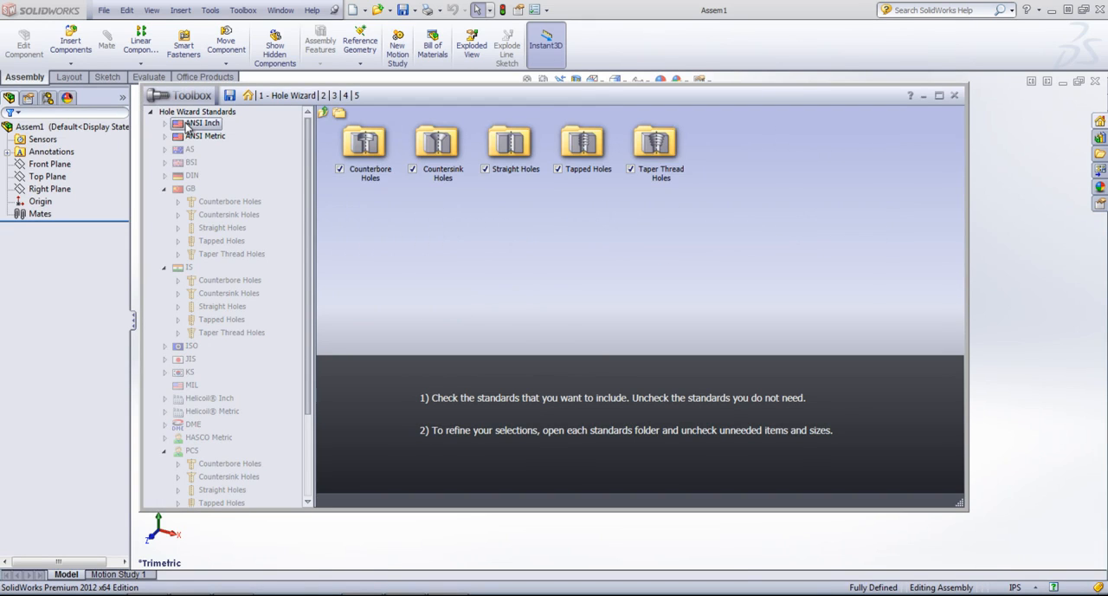
left_click(165, 123)
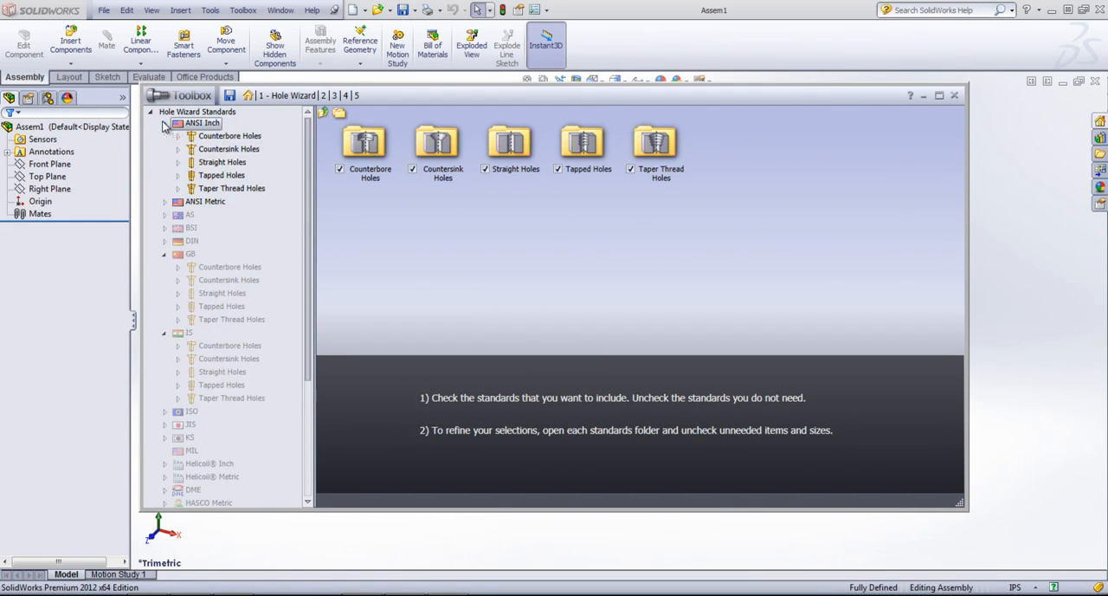
left_click(229, 137)
double_click(227, 149)
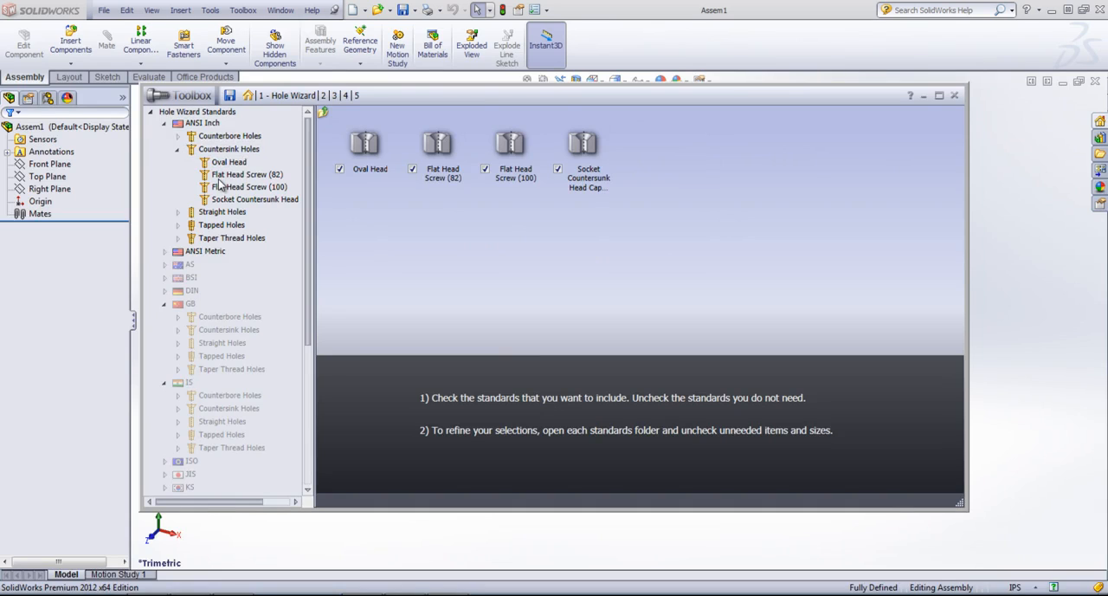
left_click(219, 180)
left_click(223, 190)
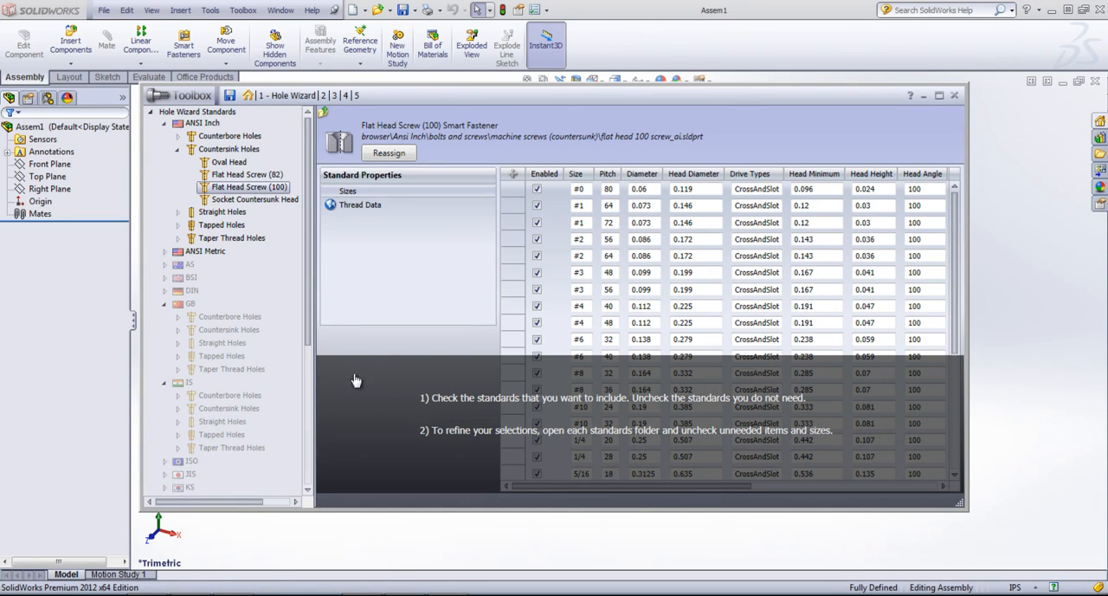
Step: Dismiss the instruction overlay and examine the size, head, slot, recess and thread columns of the Flat Head Screw (100)
left_click(462, 367)
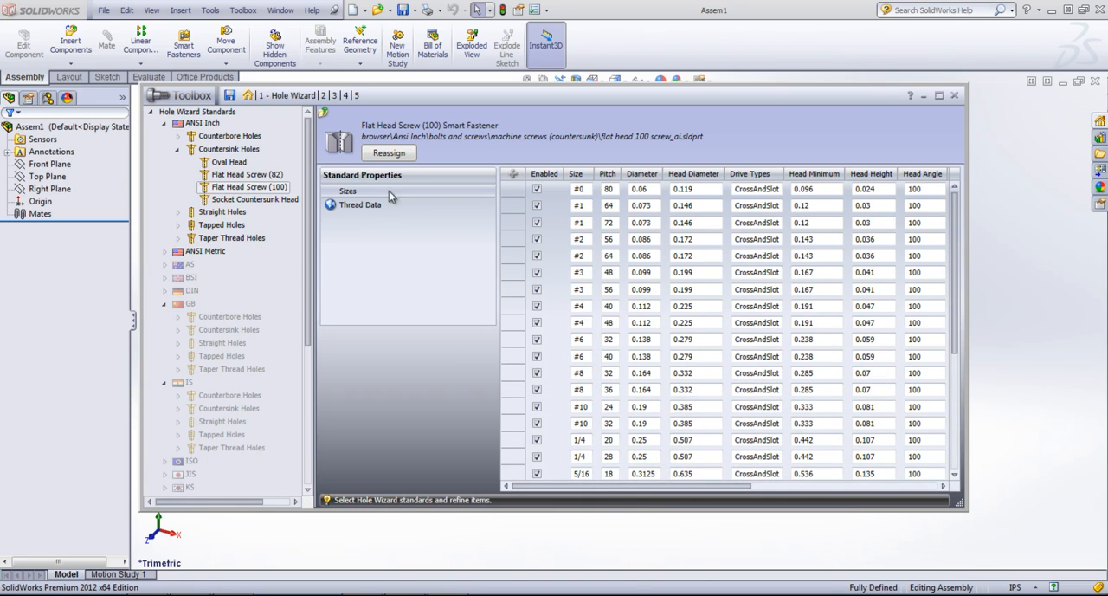
left_click_drag(597, 486, 796, 503)
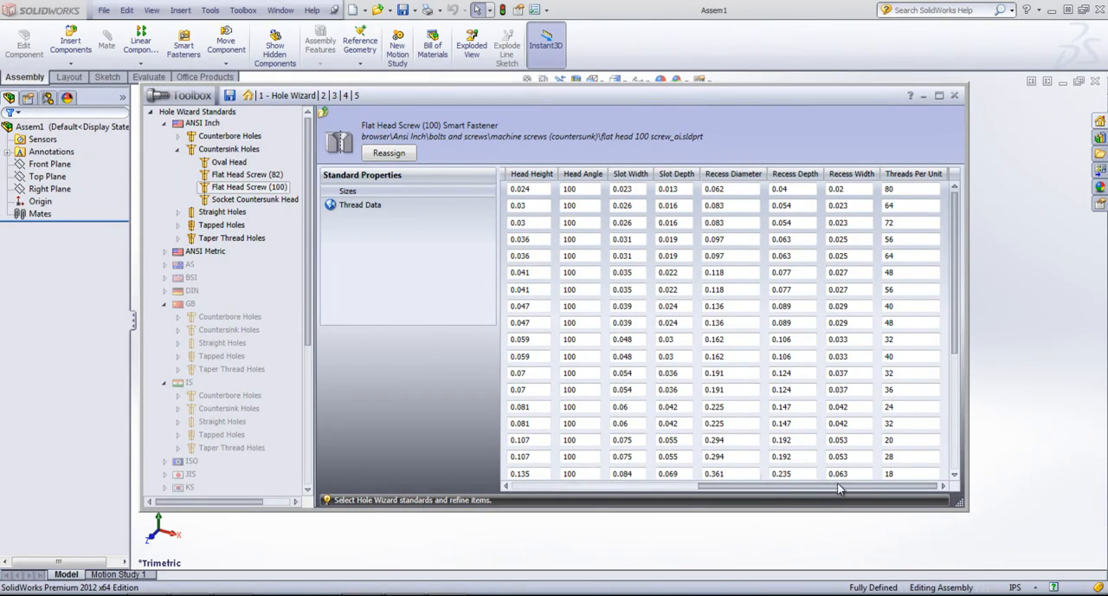
left_click_drag(825, 494, 545, 500)
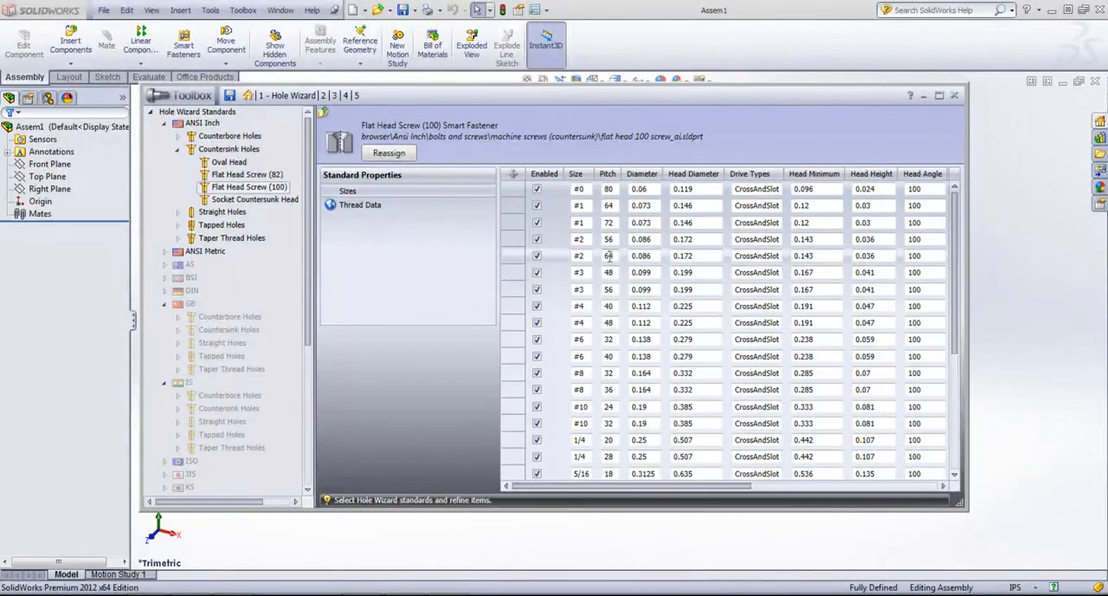
left_click_drag(684, 490, 763, 491)
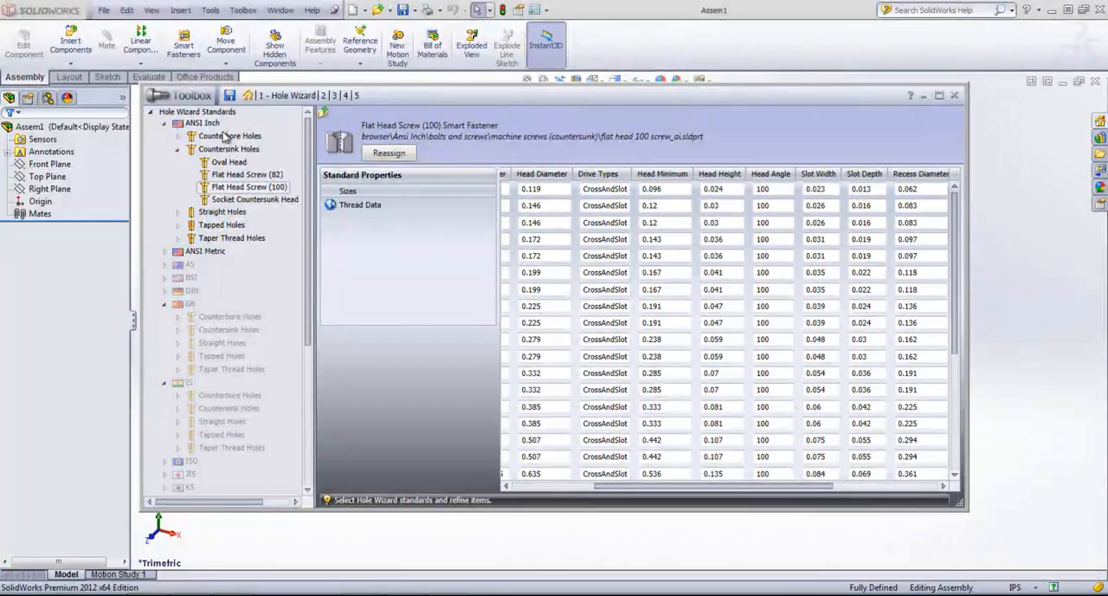
Step: Collapse the Countersink Holes group and move on to the Customize Hardware stage of the Toolbox setup
left_click(177, 150)
left_click(322, 96)
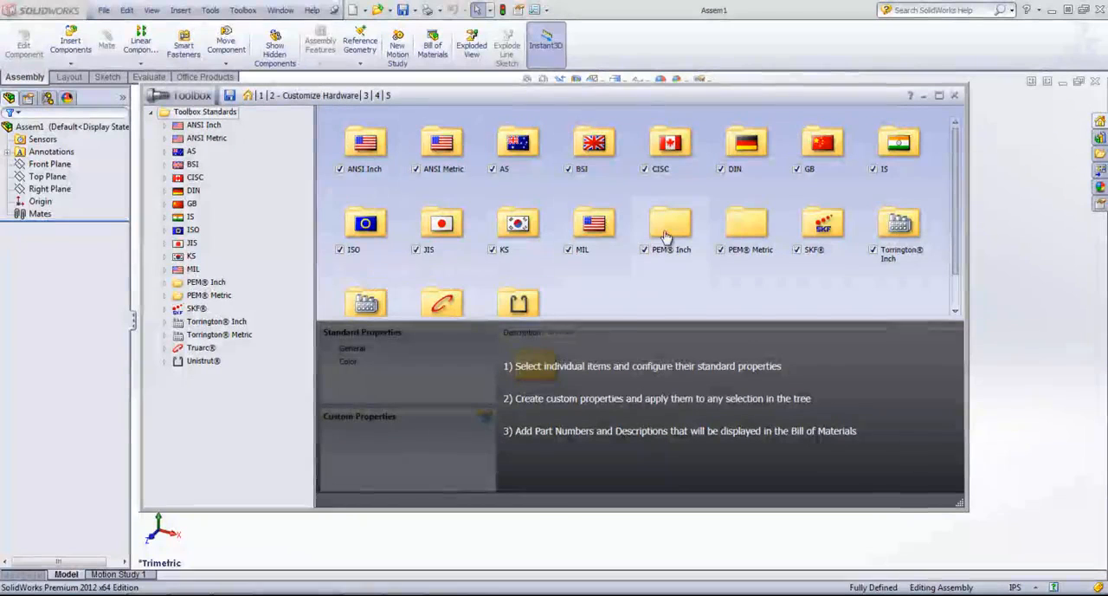
Step: Open the ANSI Inch Thrust Ball Bearing - AFBMA 24.2.10 Flat Races and examine its configuration table, including the part number and description columns
left_click(446, 347)
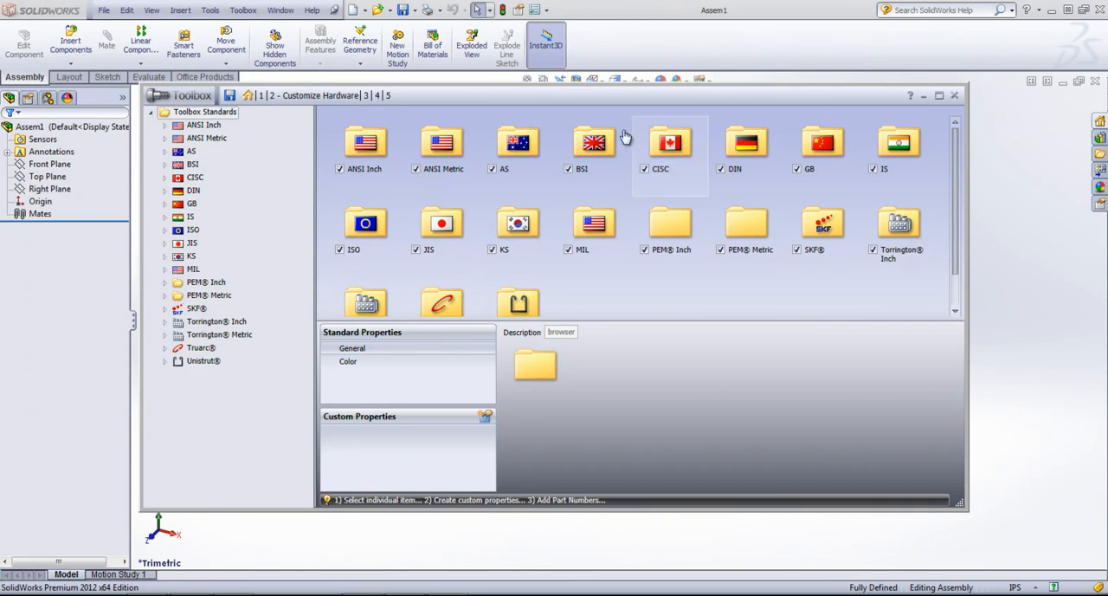
double_click(364, 145)
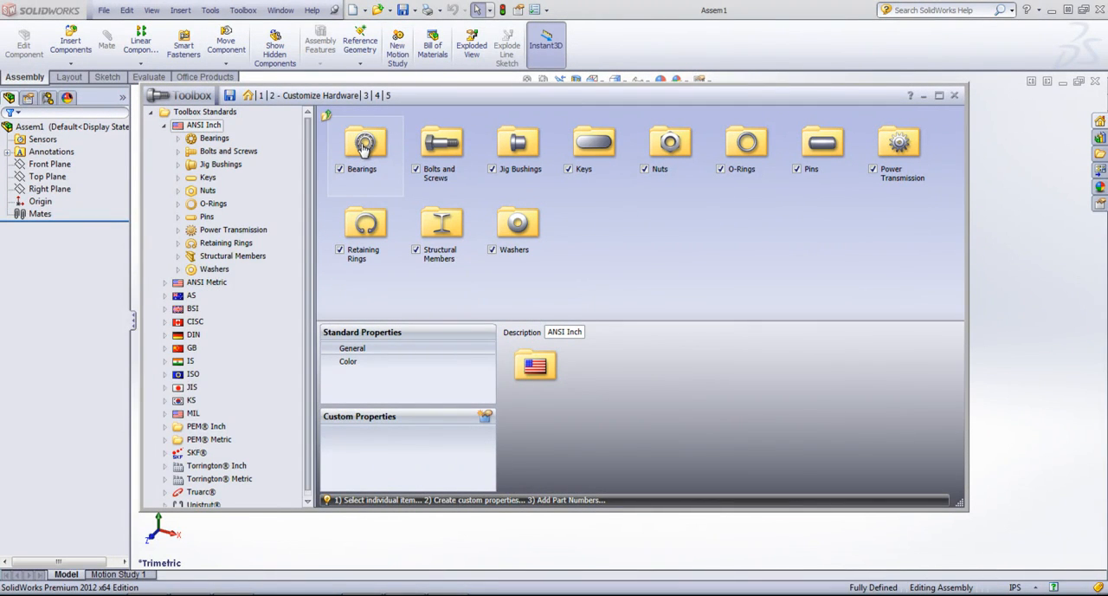
double_click(364, 146)
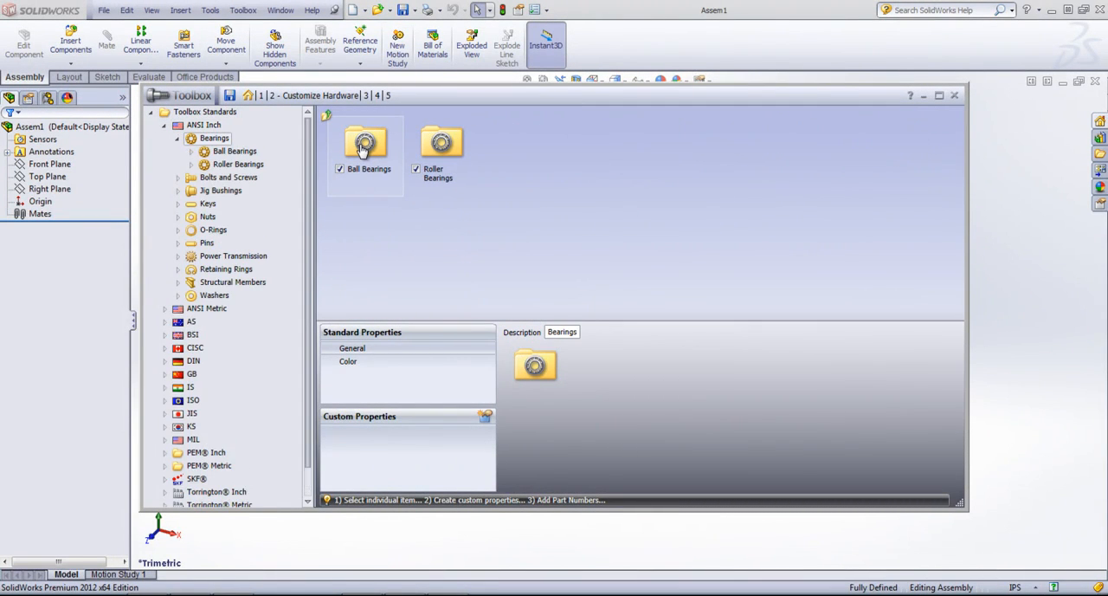
double_click(364, 145)
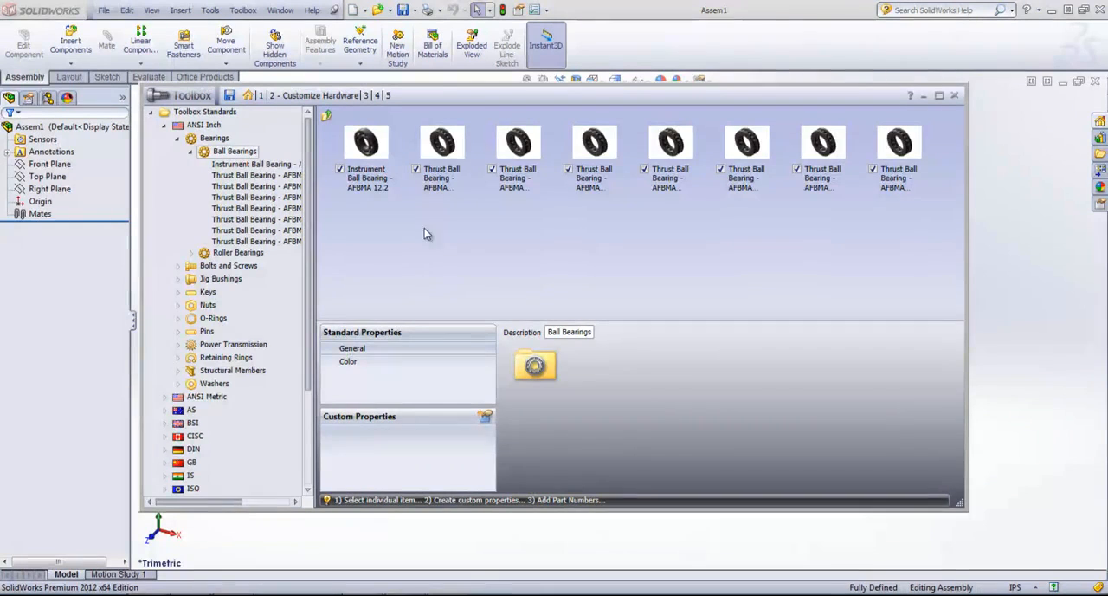
double_click(443, 141)
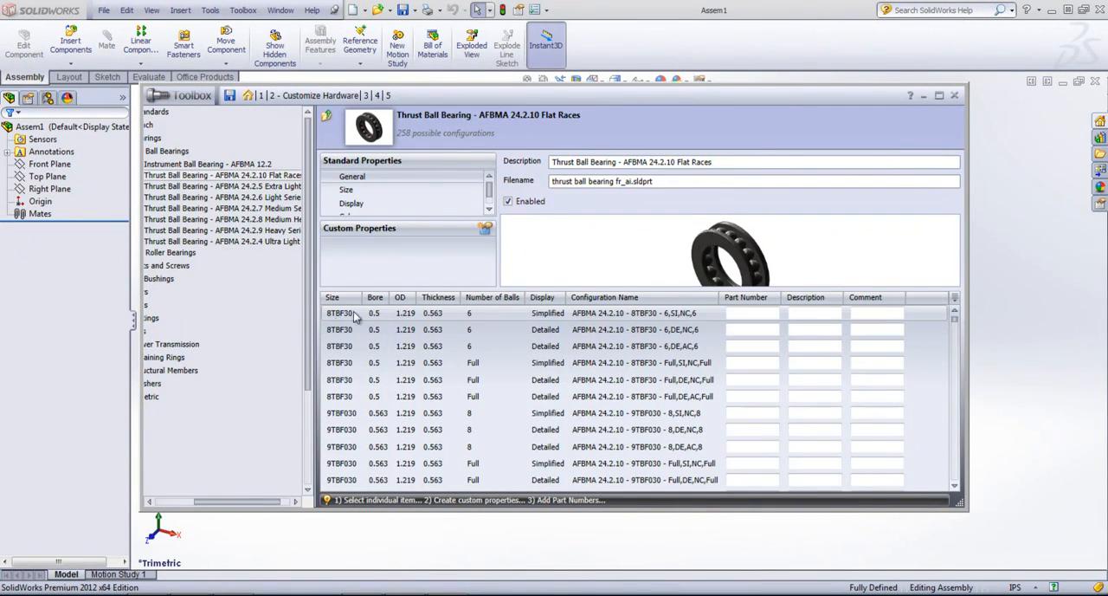
left_click(754, 317)
left_click(827, 319)
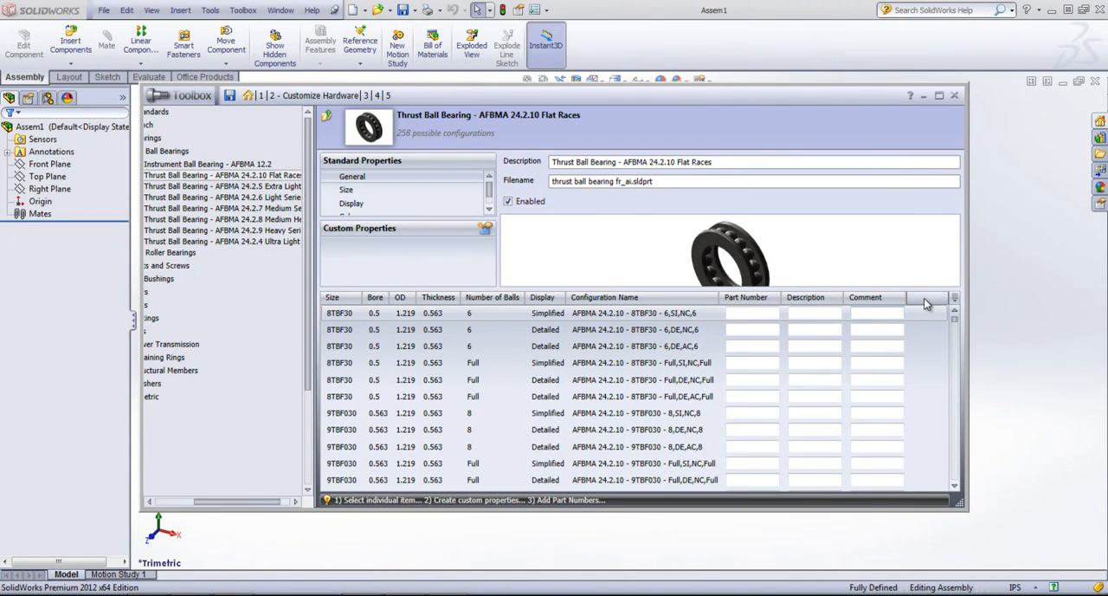
scroll(779, 416, "down", 6)
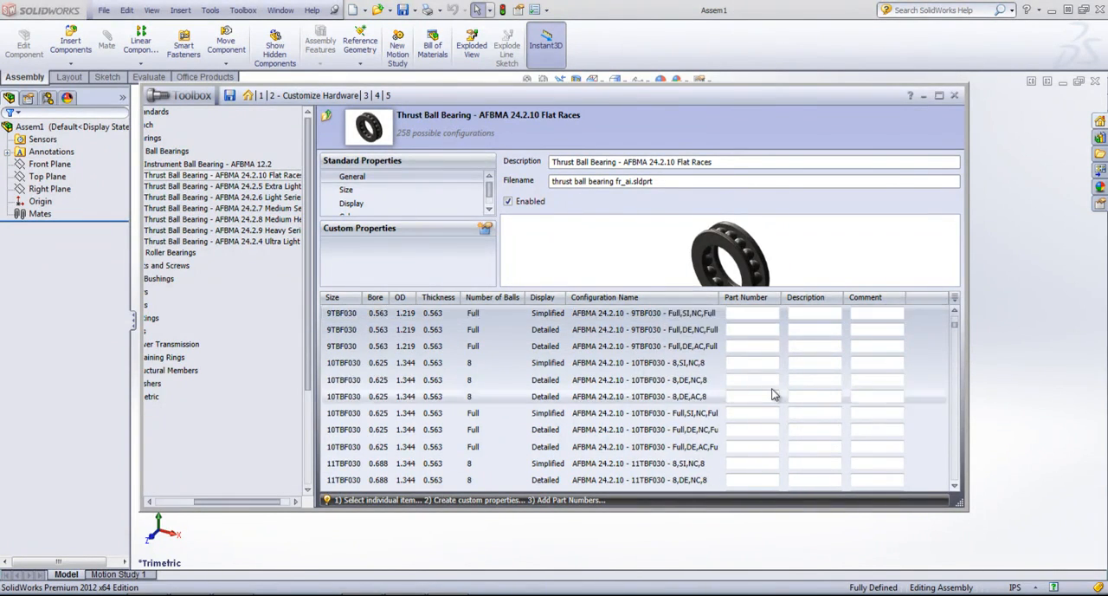
scroll(773, 392, "up", 6)
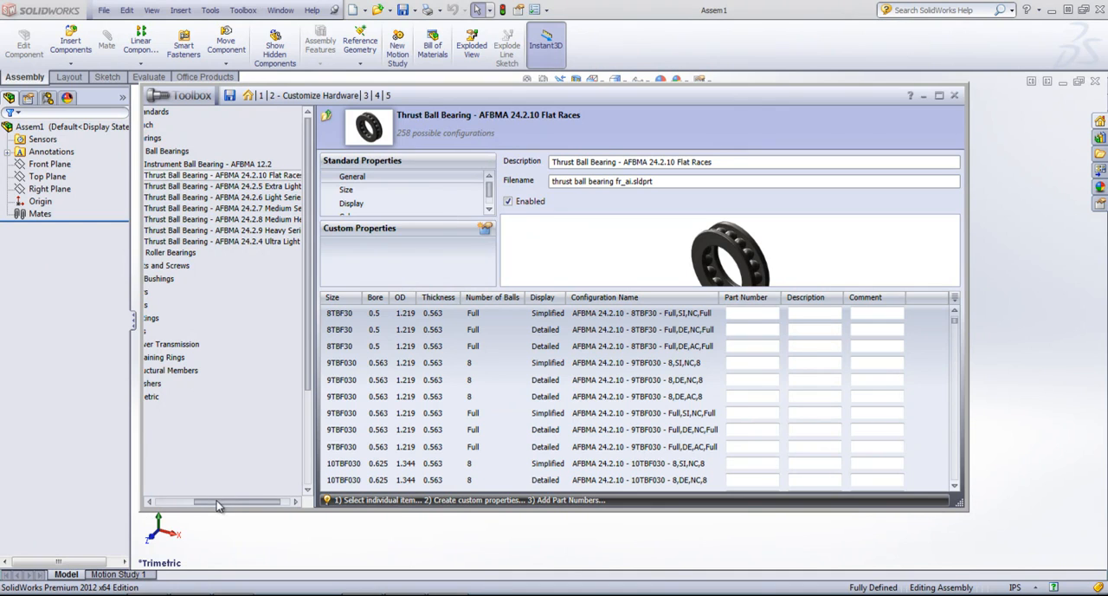
Step: Collapse the Bearings group and open the Hex Bolt entry under the ANSI Inch hex head bolts and screws
left_click_drag(218, 501, 173, 506)
left_click(193, 151)
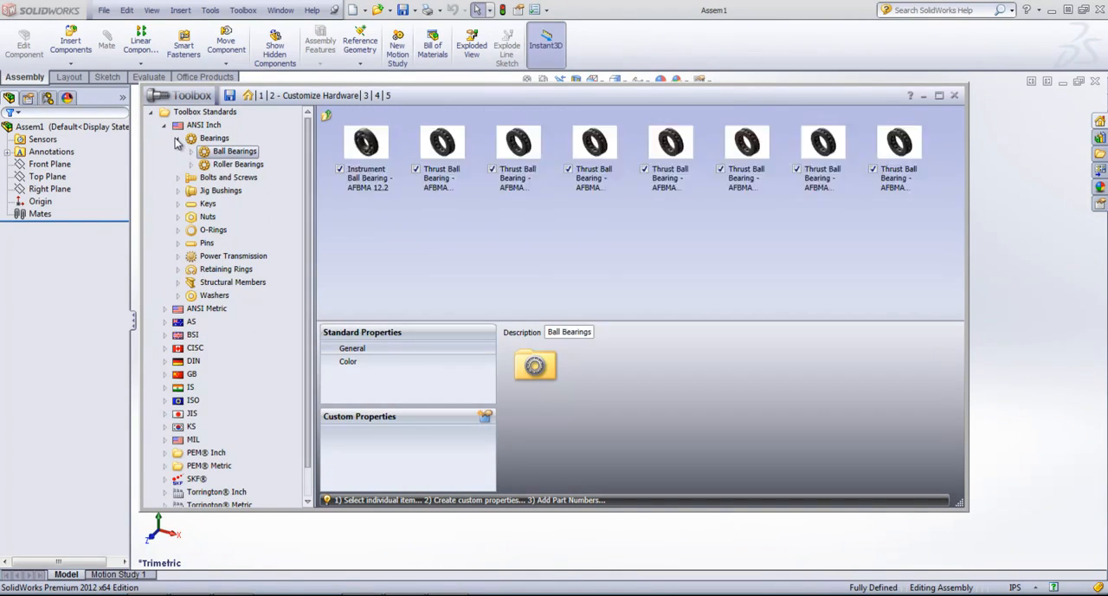
left_click(177, 138)
left_click(179, 152)
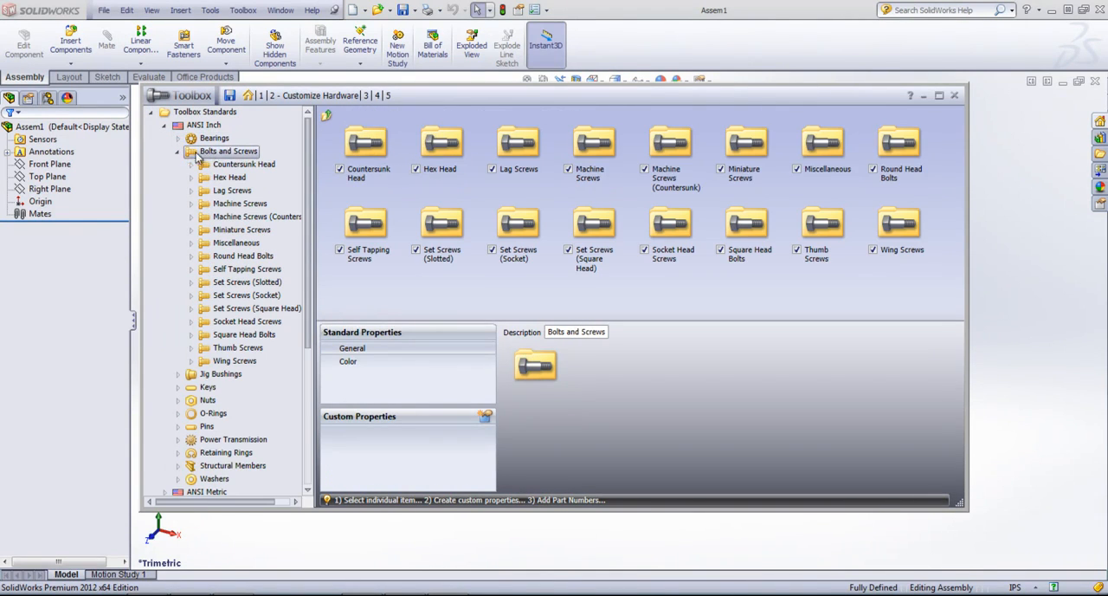
double_click(452, 142)
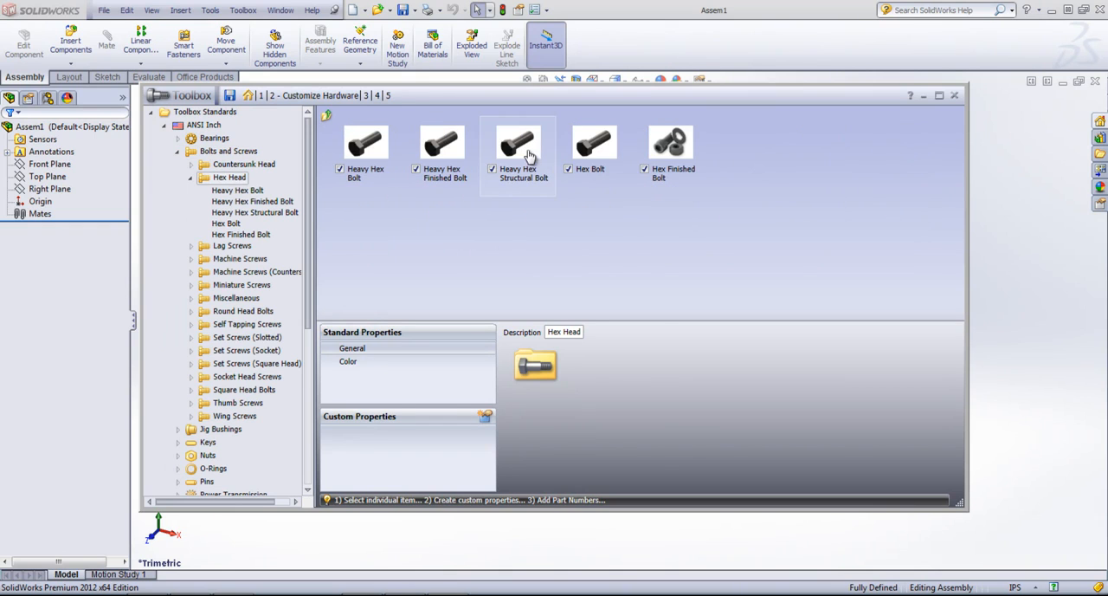
left_click(592, 149)
double_click(592, 149)
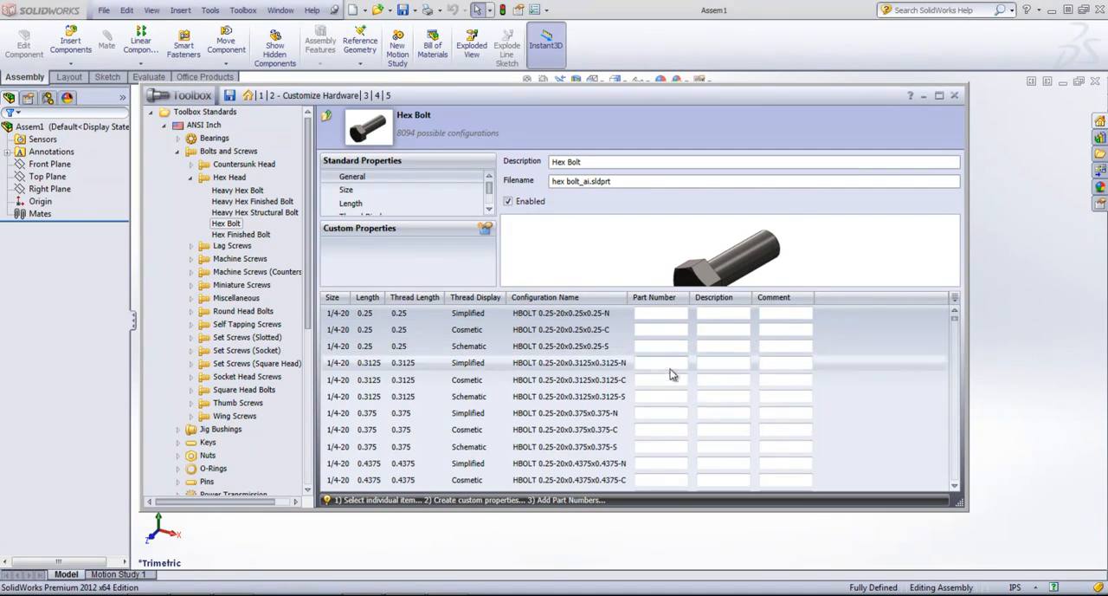
Step: Examine the Hex Bolt configurations by size, length, thread length, thread display and configuration name
scroll(662, 360, "down", 5)
scroll(660, 364, "down", 3)
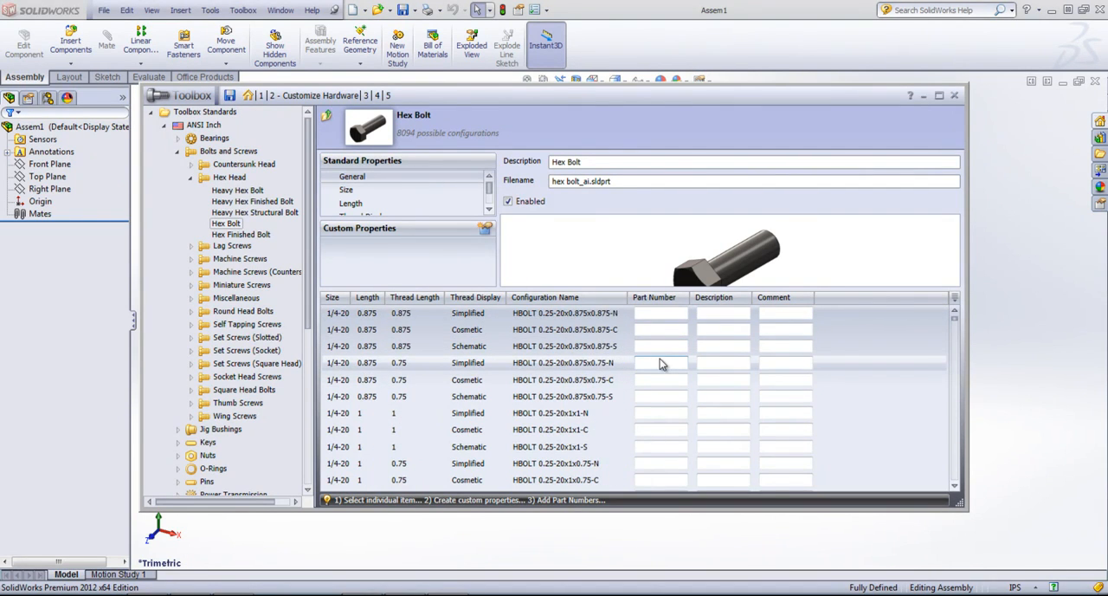
scroll(661, 364, "down", 3)
scroll(661, 363, "down", 20)
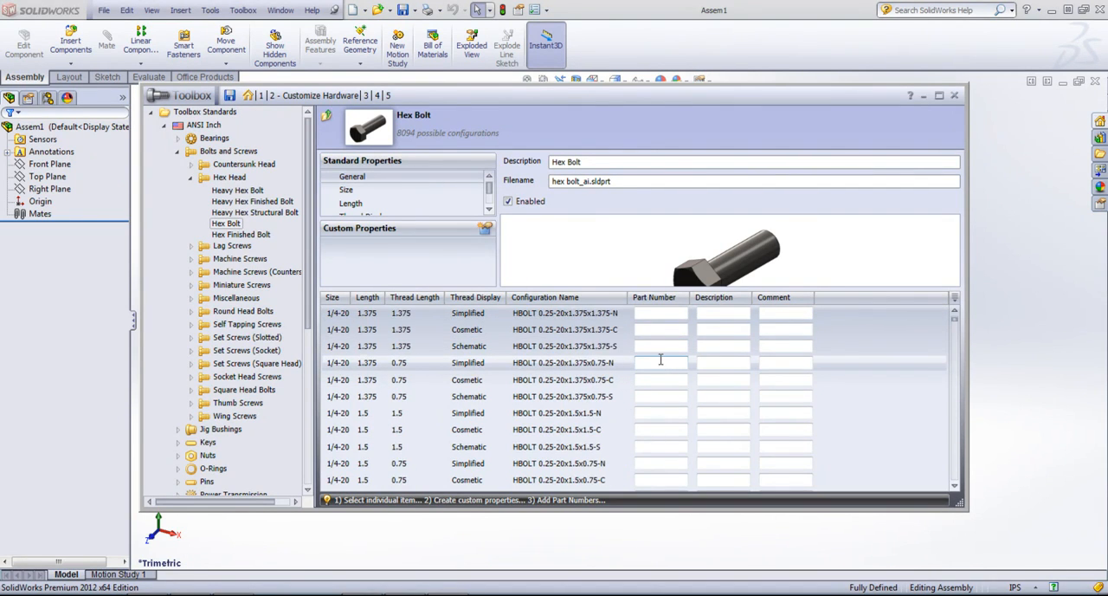
scroll(660, 364, "down", 20)
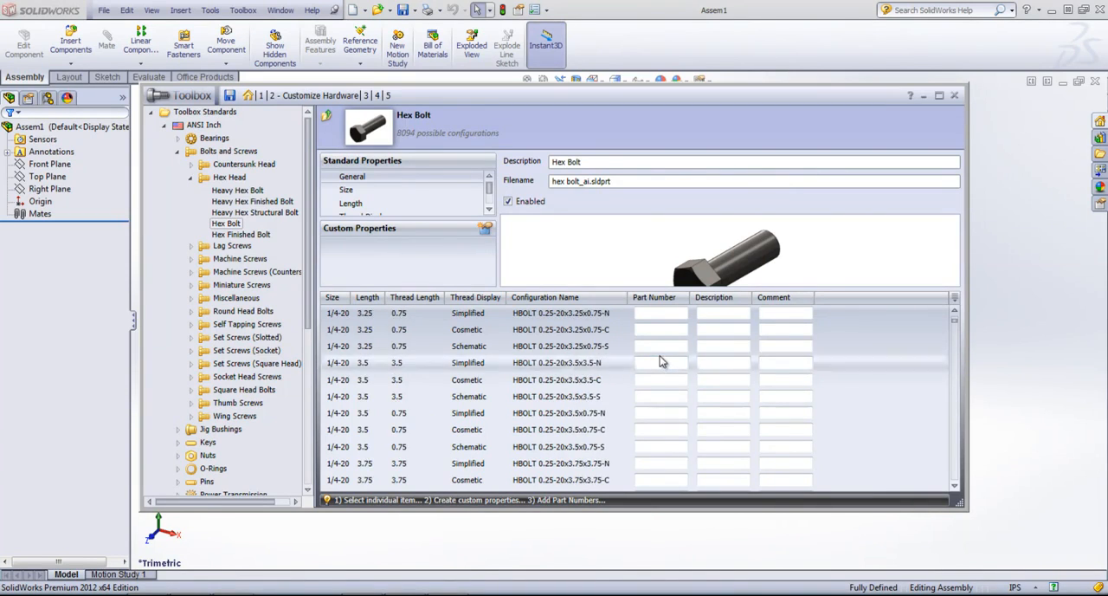
scroll(661, 357, "down", 20)
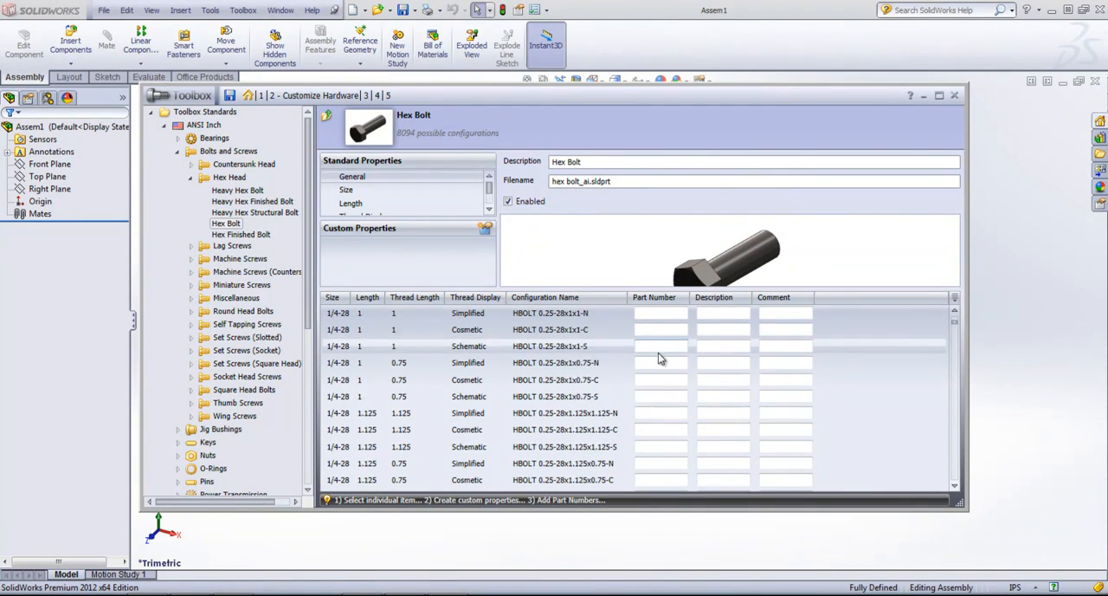
scroll(658, 355, "up", 9)
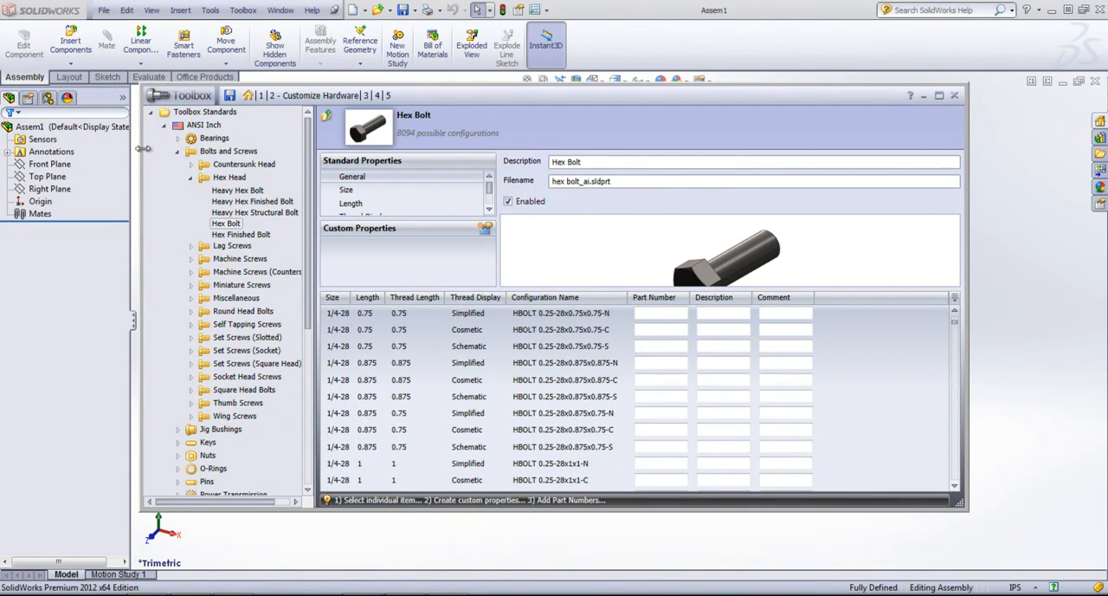
Step: In the Countersunk Head group, disable and re-enable the Countersunk Bolt, Countersunk Elevator Bolt and Countersunk Square Neck Bolt one by one
left_click(190, 177)
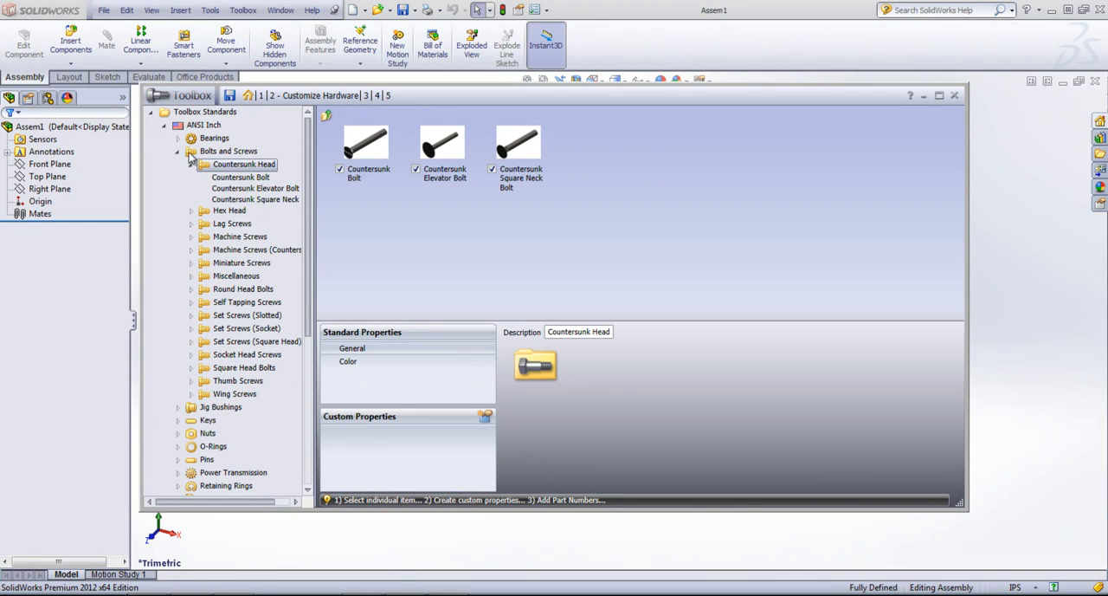
left_click(340, 169)
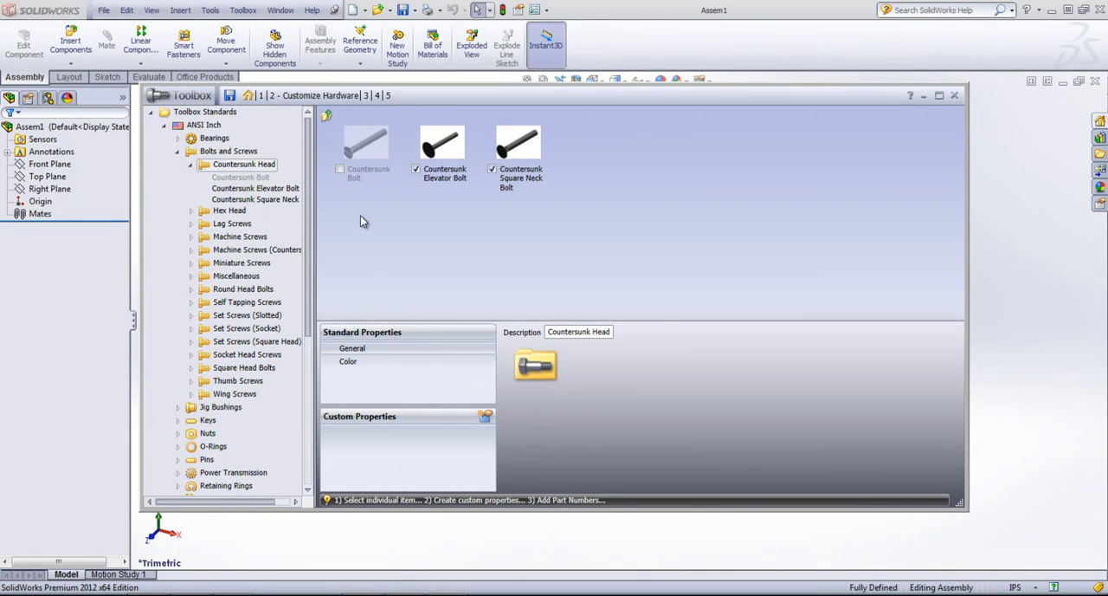
left_click(339, 169)
left_click(416, 169)
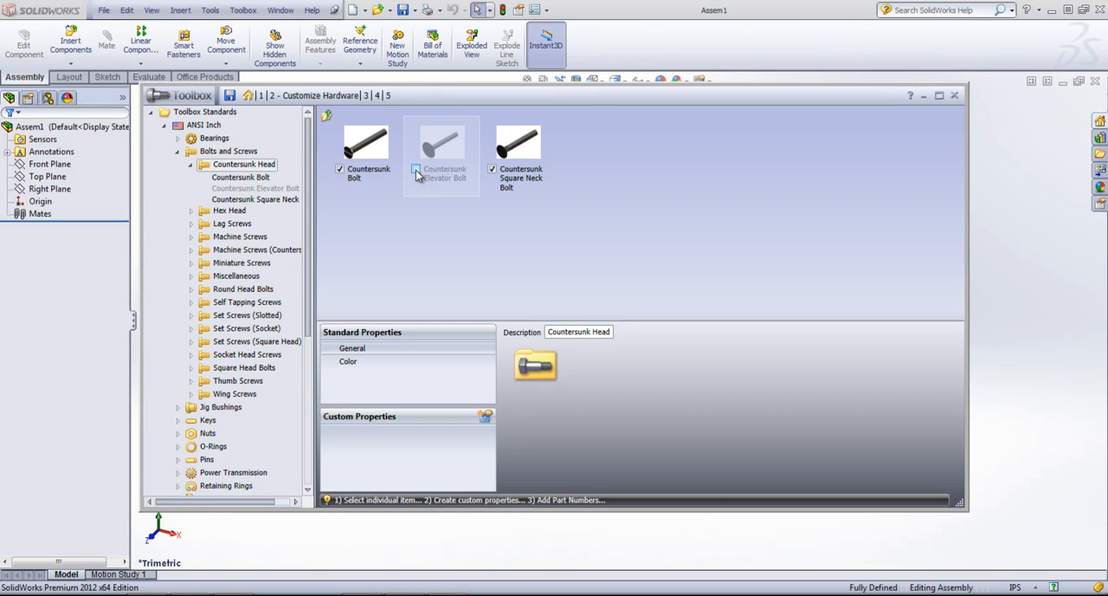
left_click(415, 169)
left_click(492, 169)
left_click(492, 169)
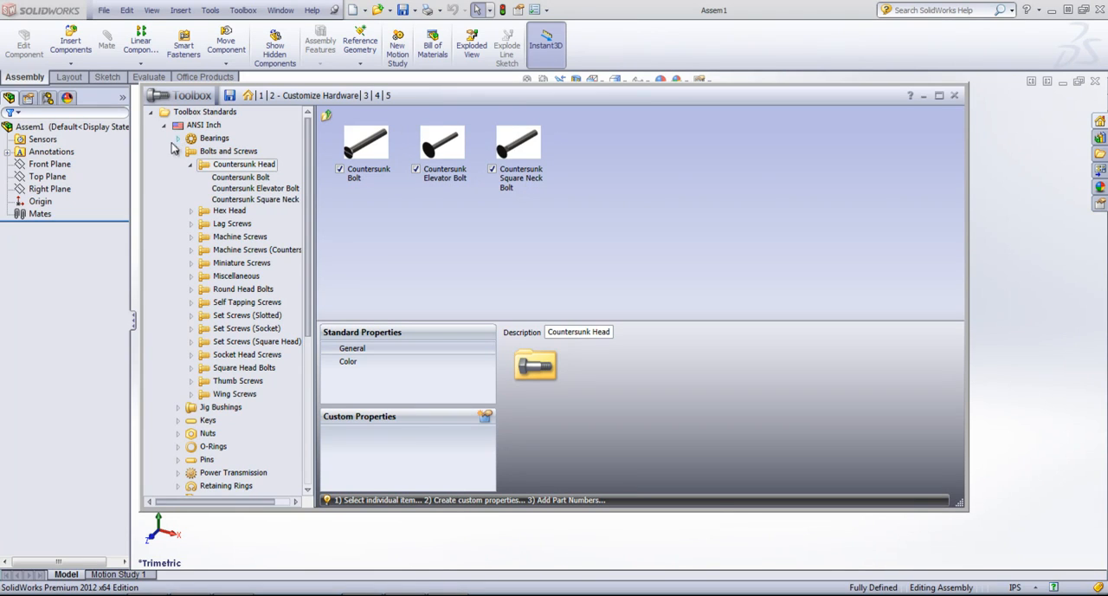
Step: Collapse the Bolts and Screws group and move on to the User Settings stage of the Toolbox setup
left_click(178, 151)
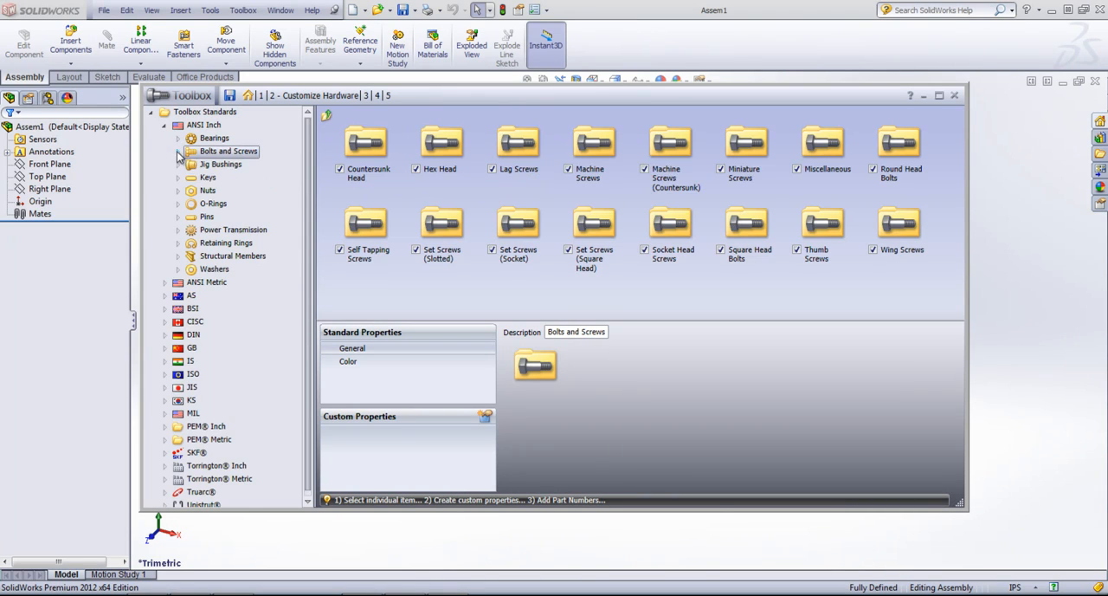
left_click(365, 96)
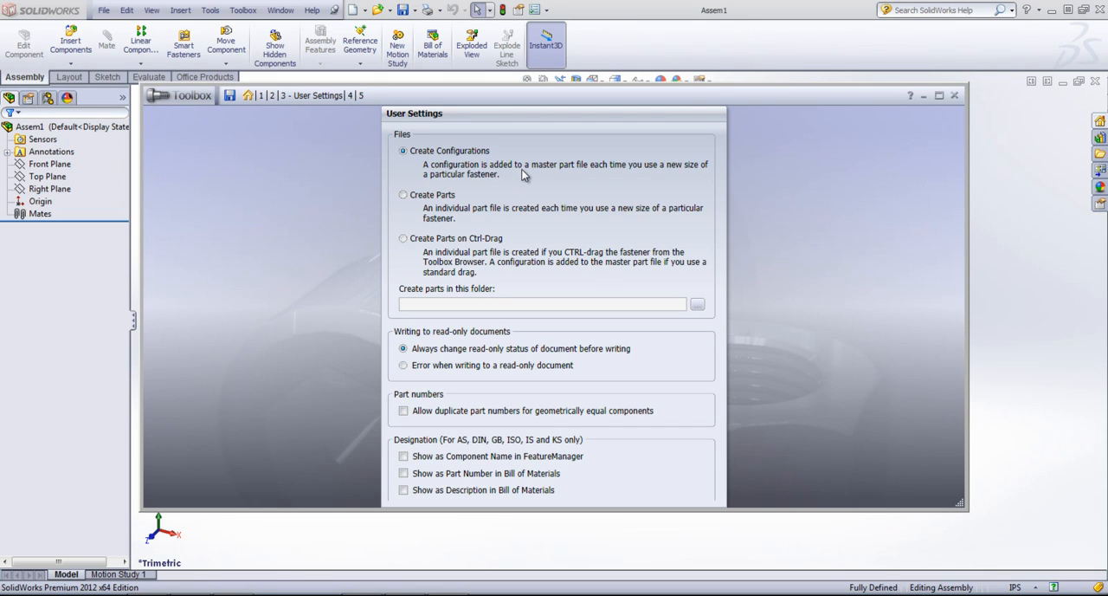
Step: Try the Create Parts and Create Parts on Ctrl-Drag options, cancel the parts folder selection, and restore Create Configurations
left_click(403, 196)
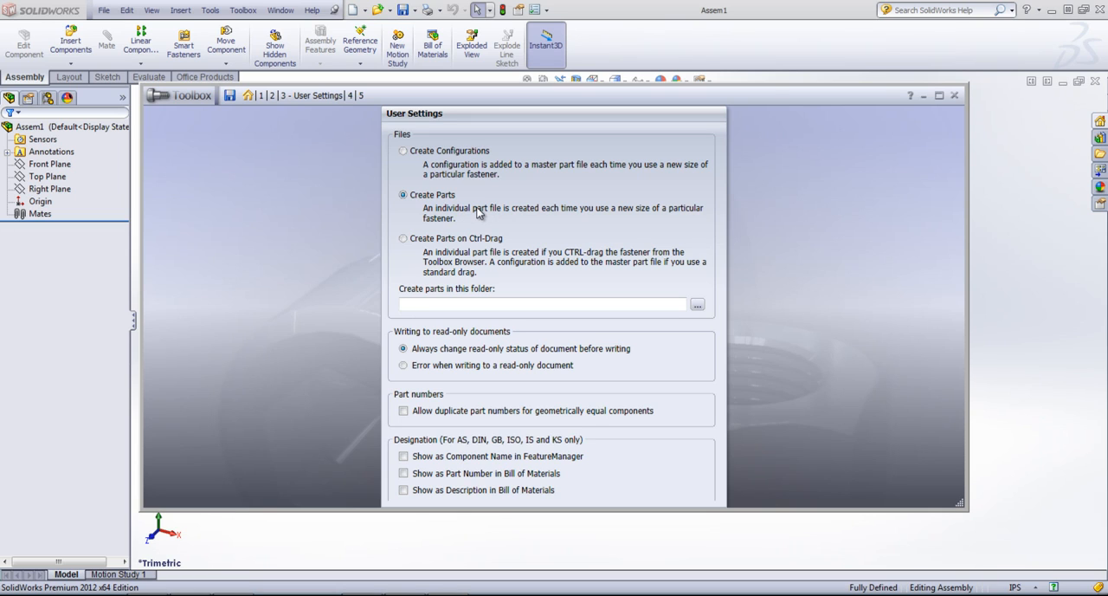
left_click(402, 239)
left_click(403, 195)
left_click(698, 306)
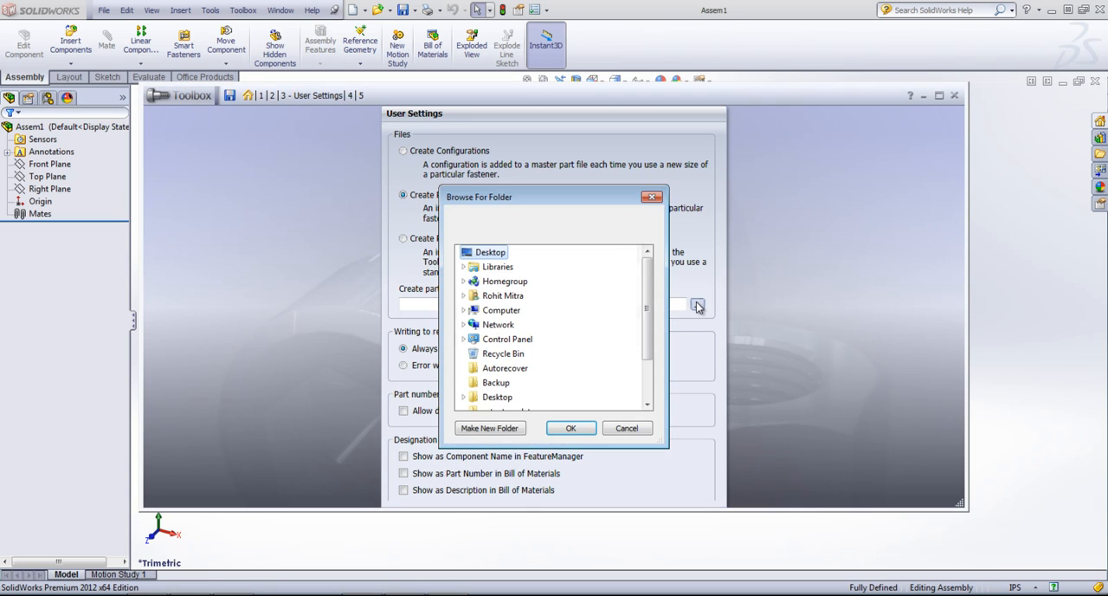
left_click_drag(655, 299, 651, 327)
scroll(651, 326, "up", 2)
left_click(639, 428)
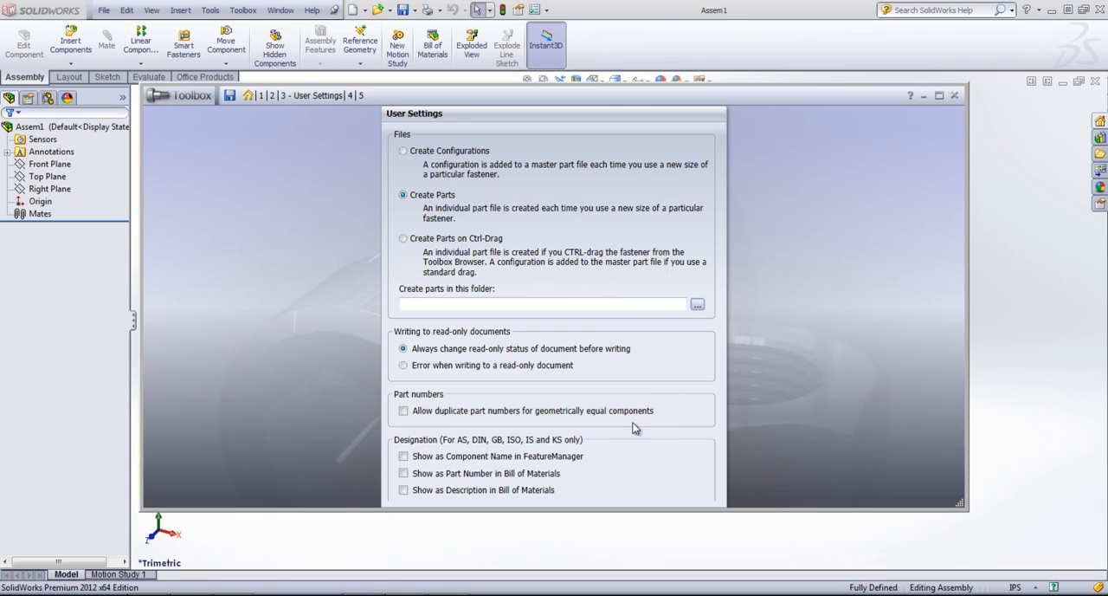
left_click(403, 151)
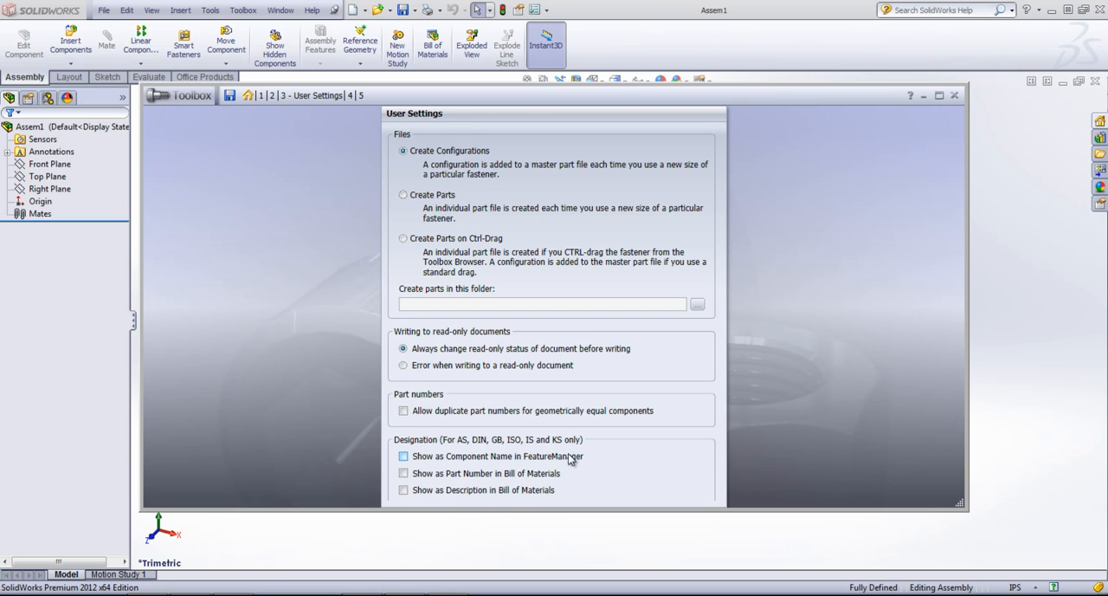
Step: Move on to the Permissions stage, view the Create Password form and close it without filling it in
left_click(351, 96)
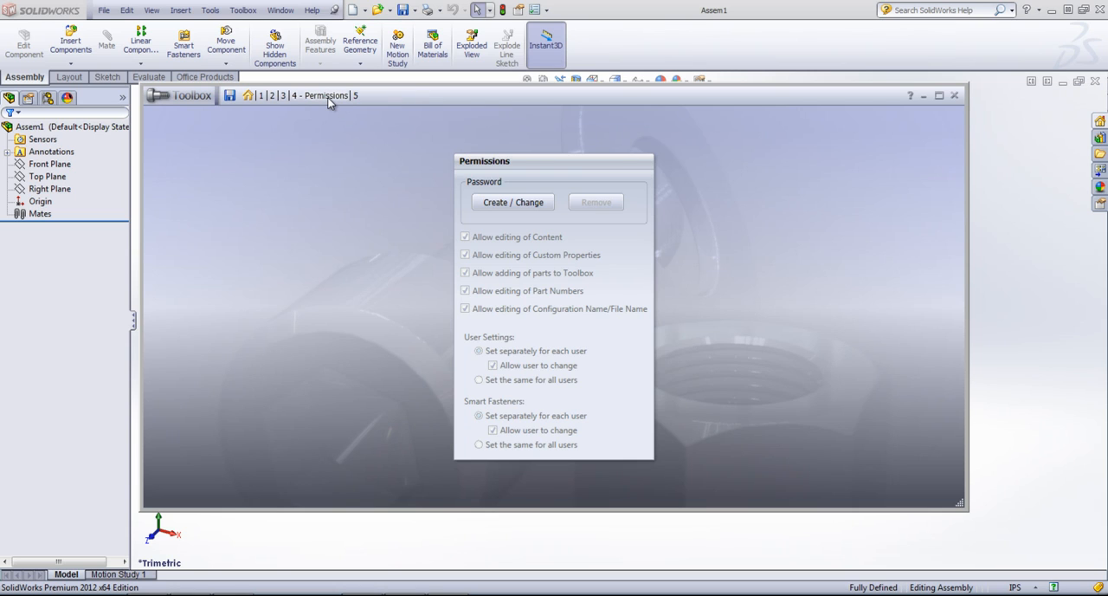
left_click(482, 206)
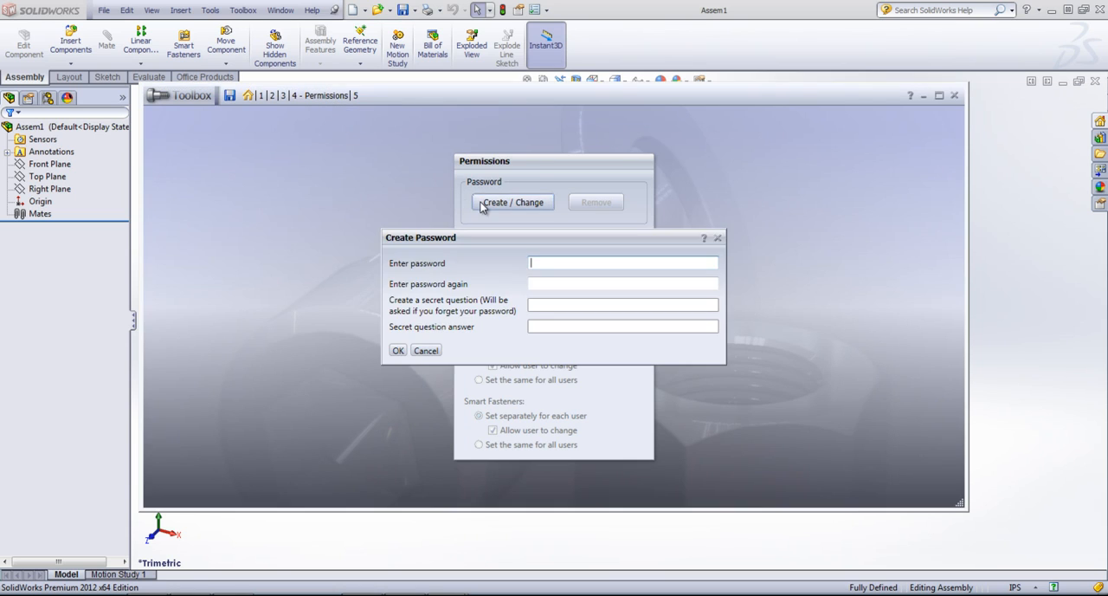
left_click(717, 238)
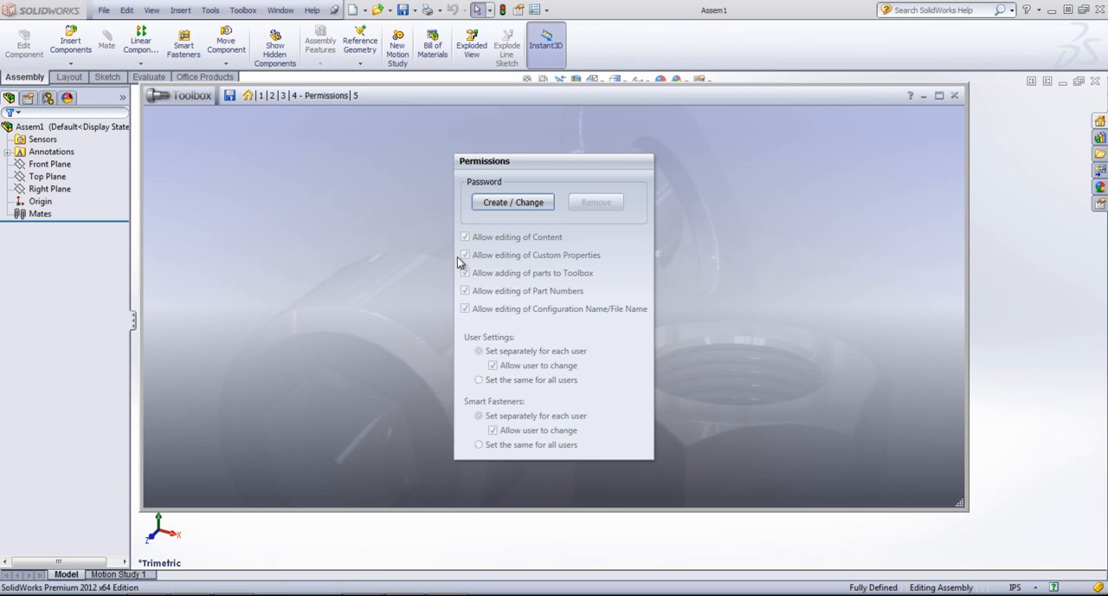
Step: Reopen the Create Password form, enter the Toolbox password in both password fields, and try to submit it without a secret question
left_click(520, 205)
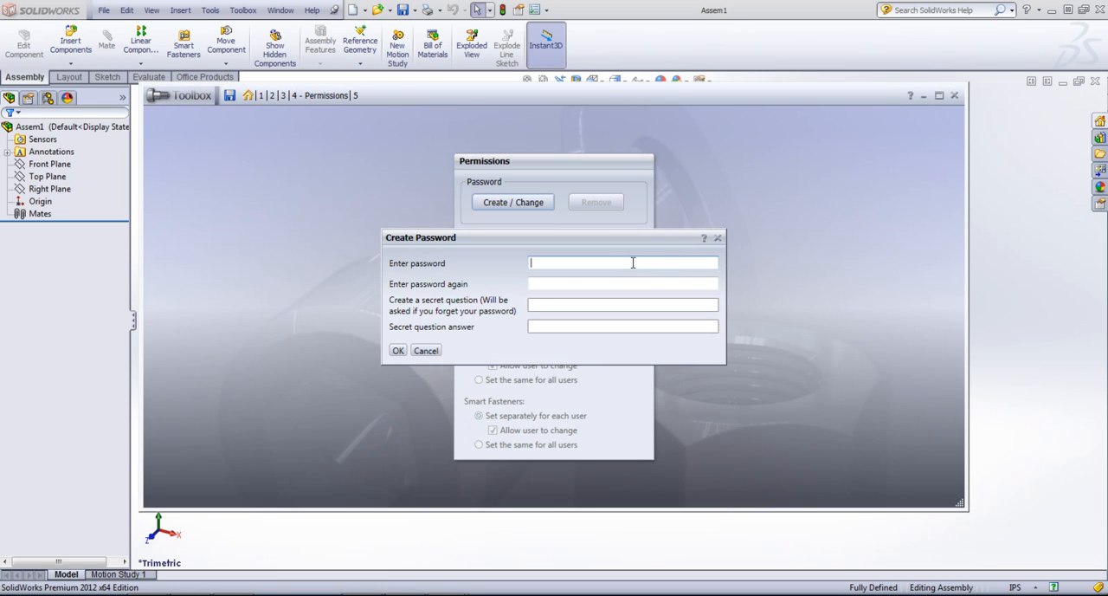
type("123")
key("BackSpace")
key("BackSpace")
key("BackSpace")
key("BackSpace")
type("1234567")
key("Tab")
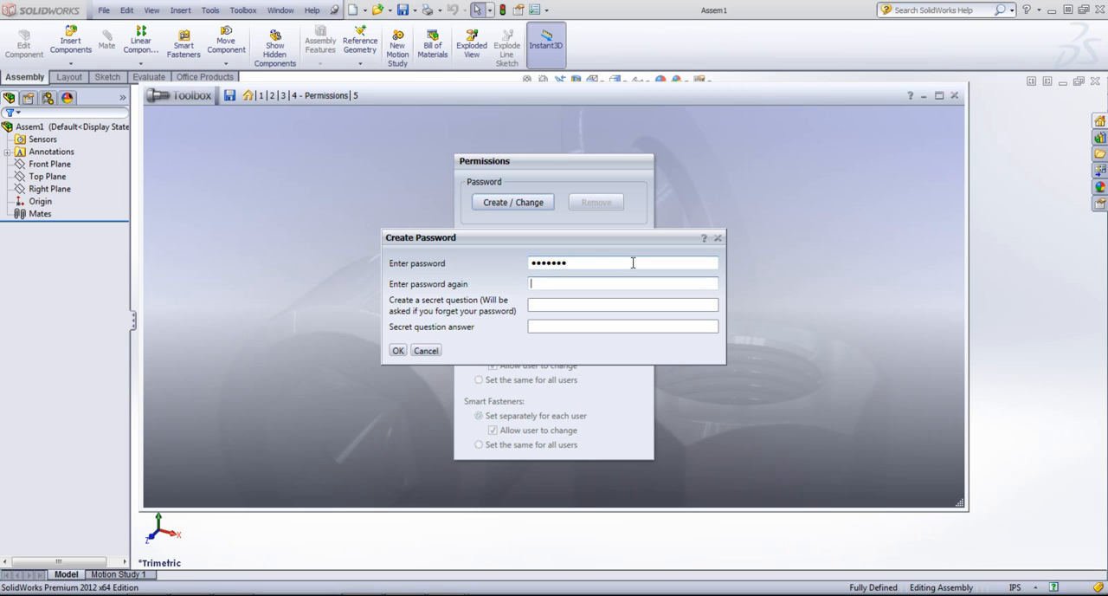
type("1234567")
left_click(398, 349)
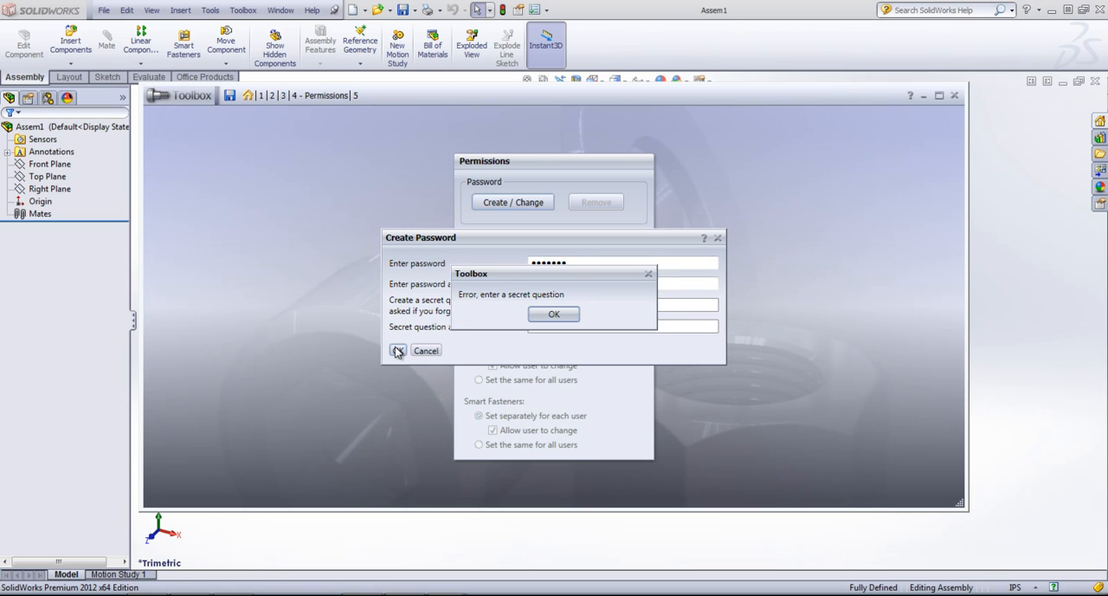
left_click(547, 315)
Step: Enter "toolbox" as the secret question for the password and advance to the answer field
type("t")
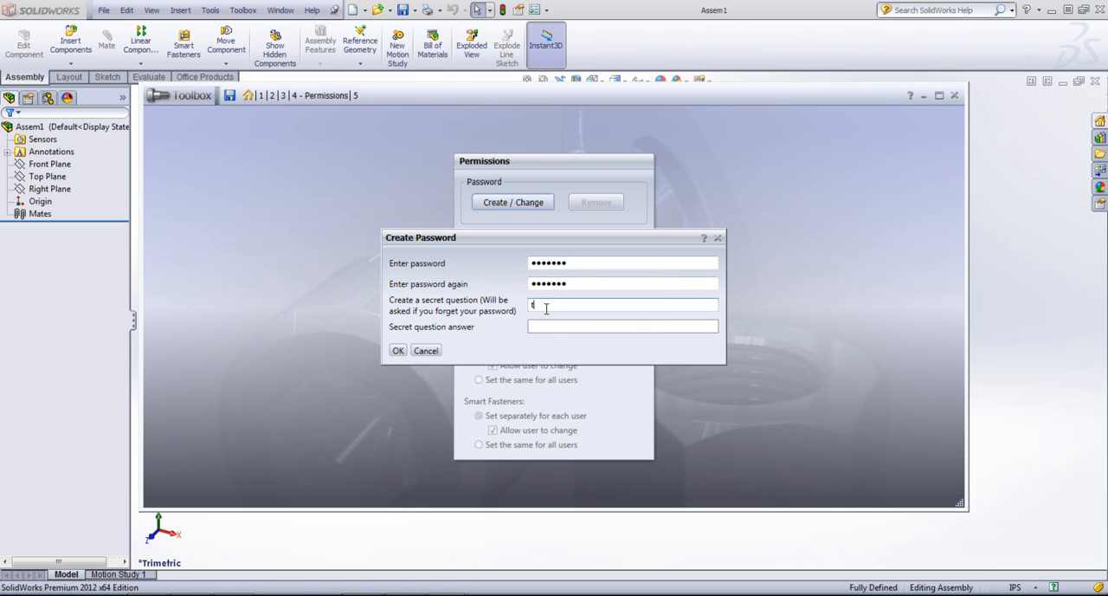
type("oolbox")
key("Tab")
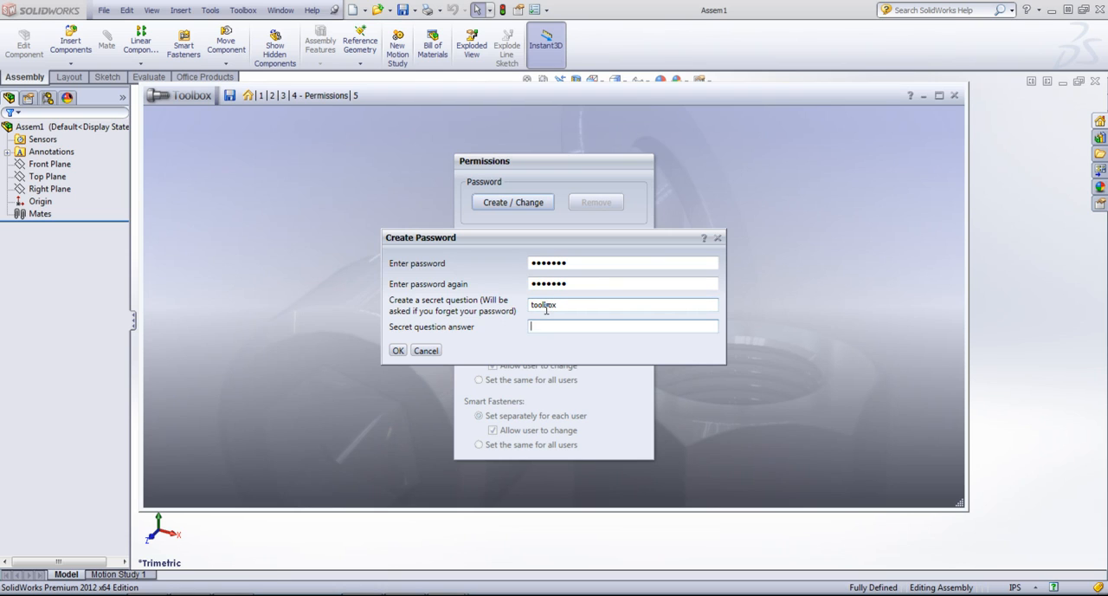
Step: Fill in the secret question's answer and create the Toolbox password
type("toolbox")
left_click(398, 349)
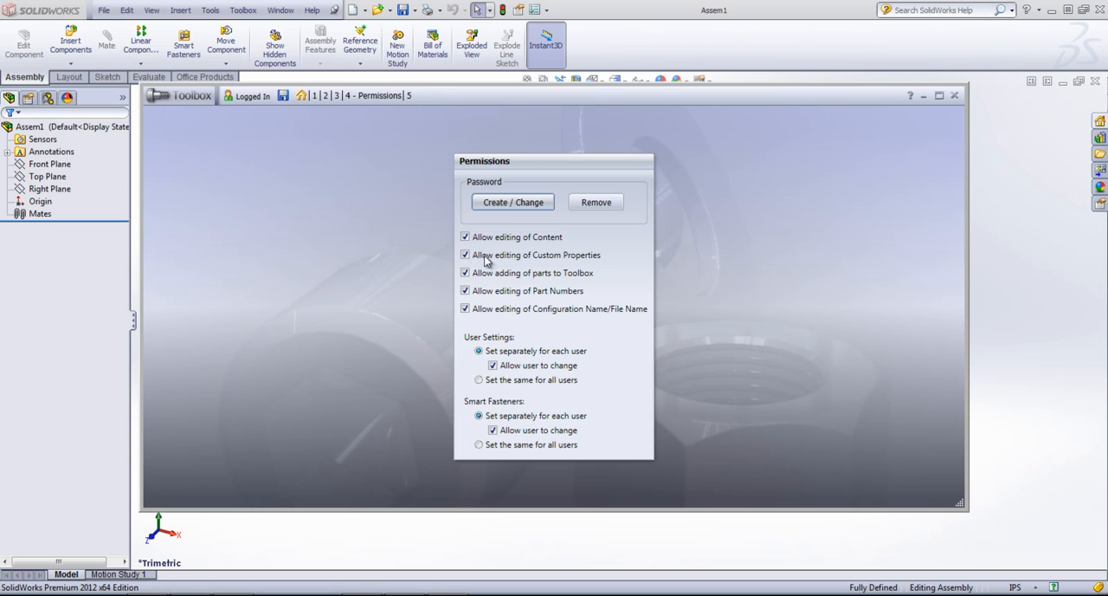
Step: Disallow editing of content, custom properties, part numbers and configuration/file names in the Toolbox permissions
left_click(466, 237)
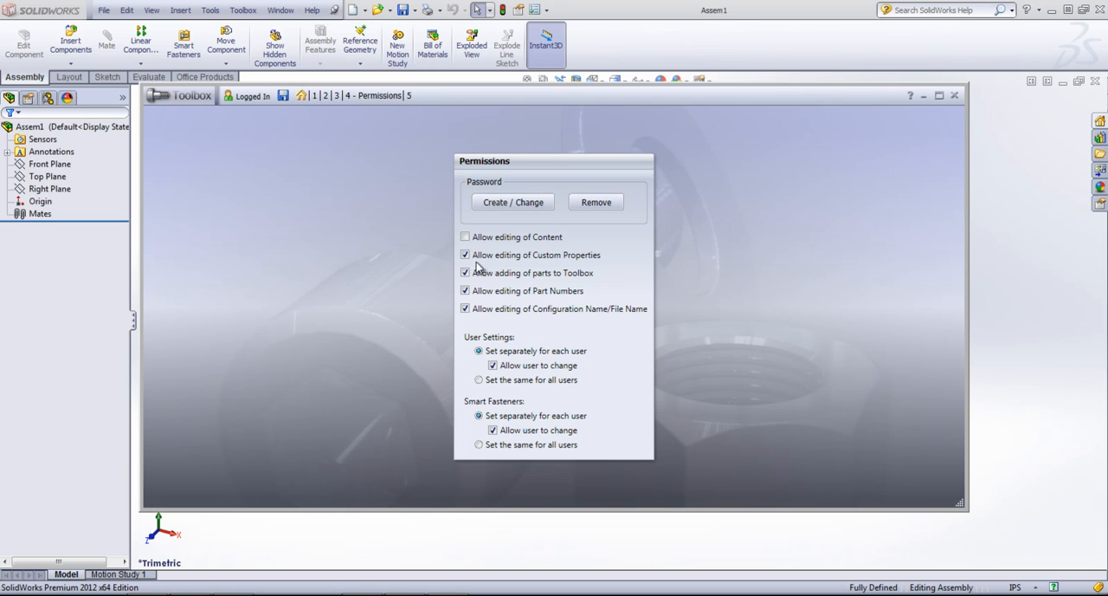
left_click(466, 256)
left_click(465, 291)
left_click(465, 309)
Step: Remove the Toolbox password protection and move on to the Smart Fasteners stage
left_click(597, 204)
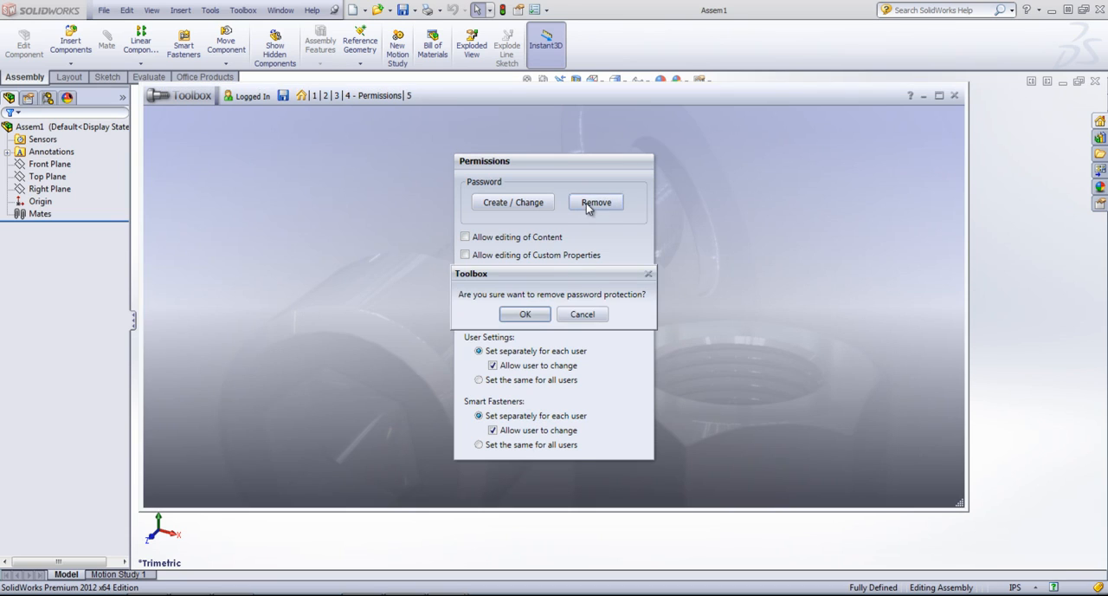
left_click(530, 315)
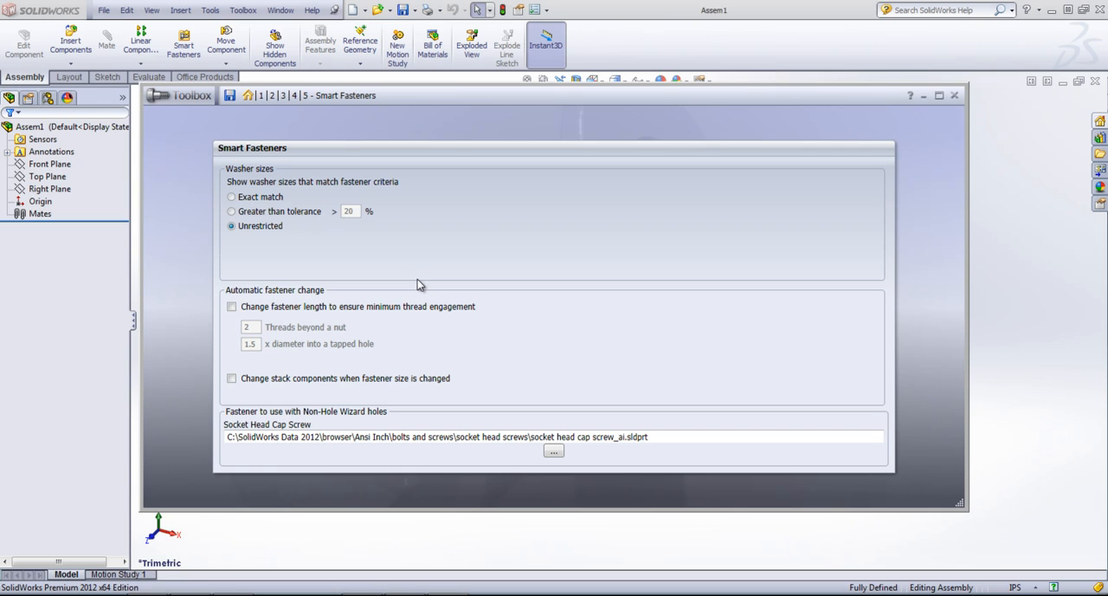
Step: Try the option that changes fastener length to ensure minimum thread engagement, and turn it off again
left_click(232, 307)
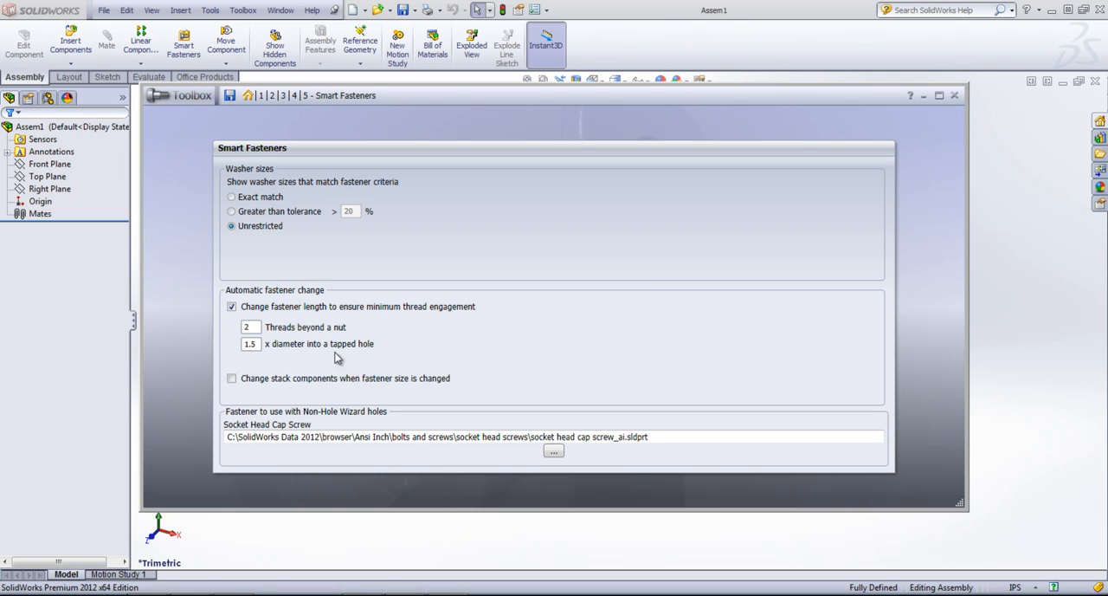
left_click(232, 309)
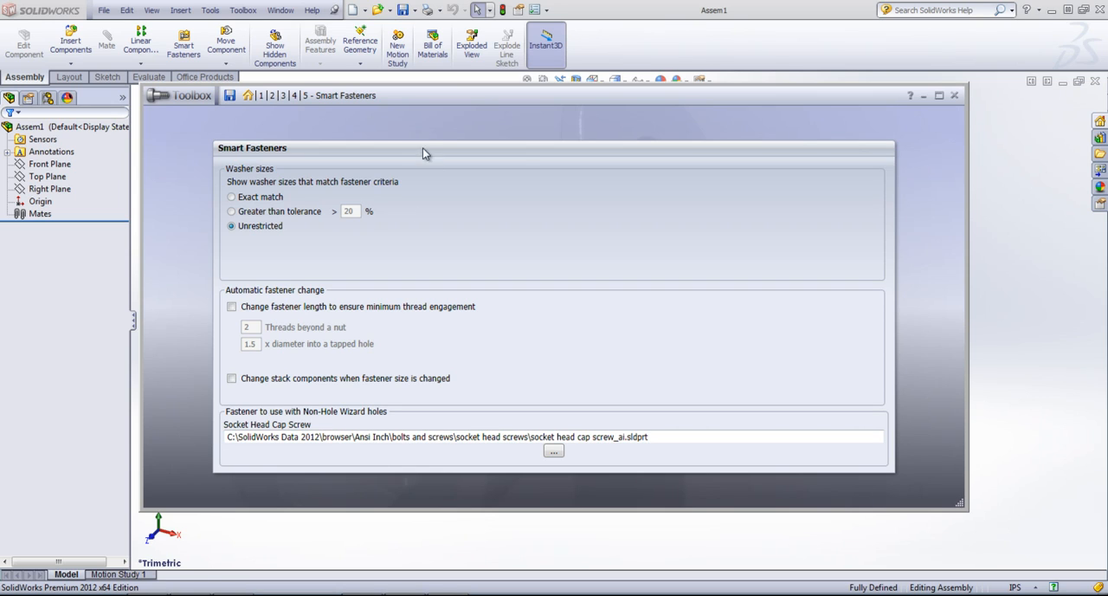
Step: Try to save the Toolbox settings and close the Toolbox setup window
left_click(229, 96)
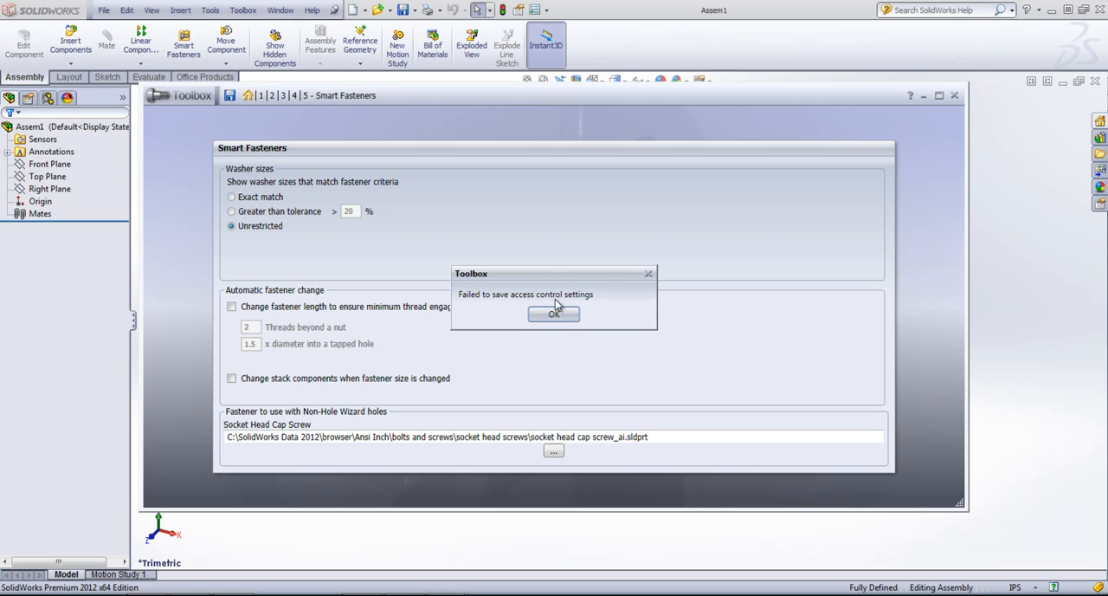
left_click_drag(548, 274, 539, 209)
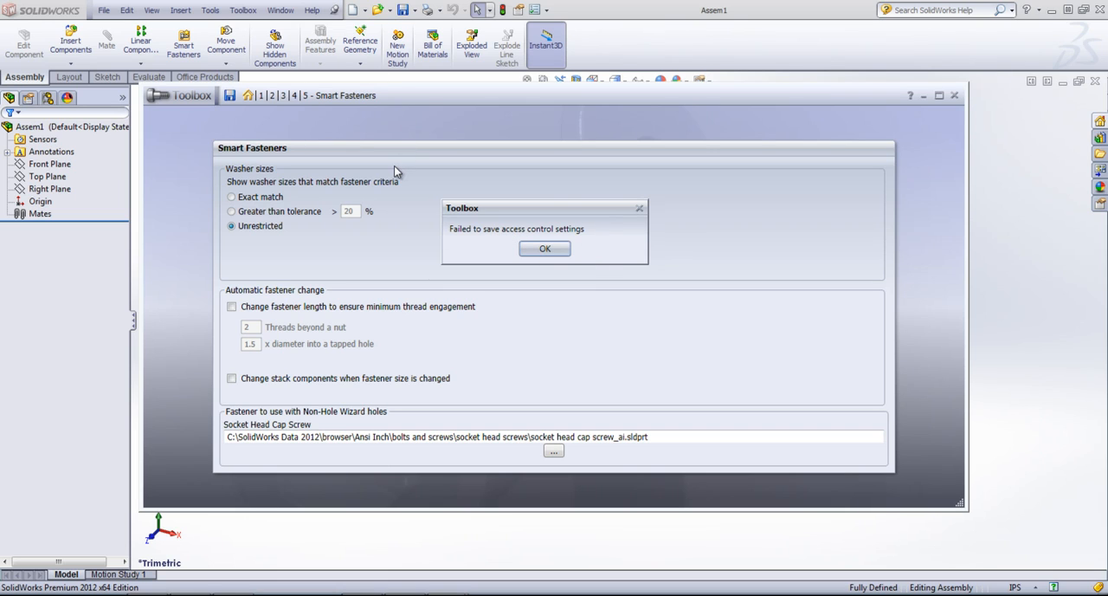
left_click(544, 249)
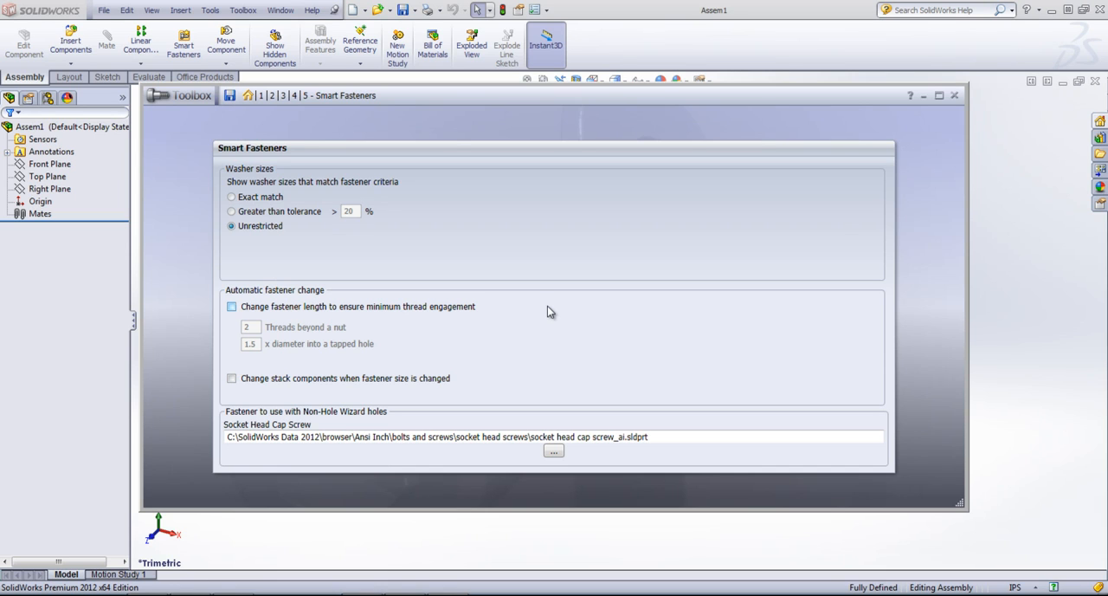
left_click(954, 96)
left_click(496, 317)
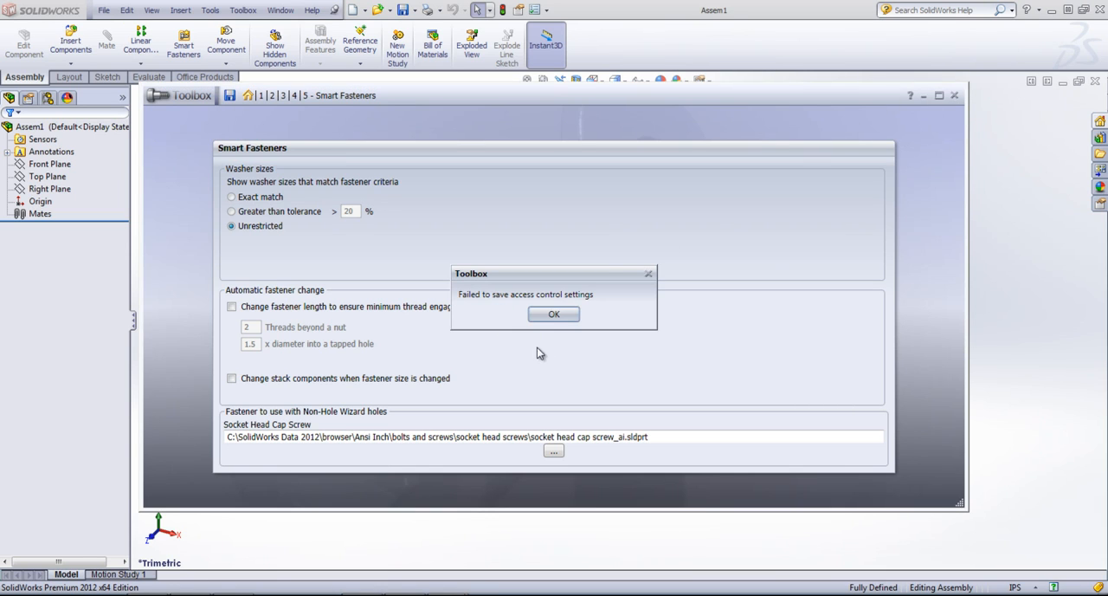
left_click(554, 314)
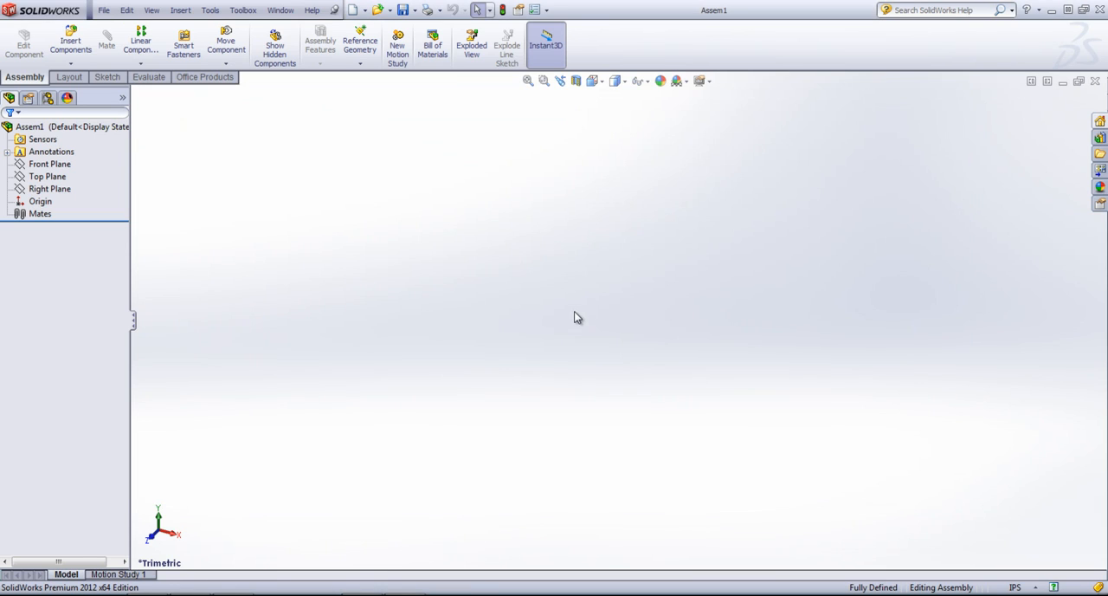